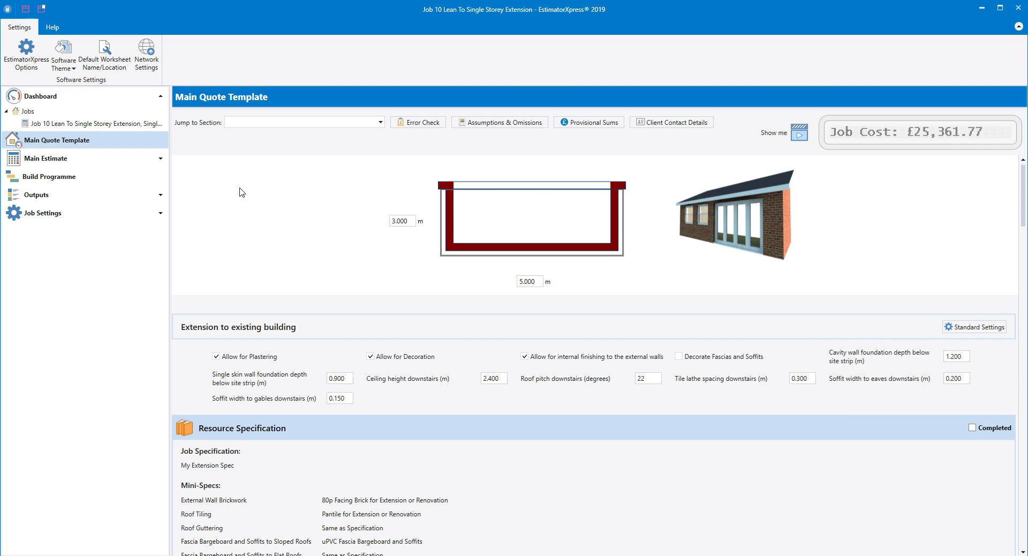
Open the job's client contact details to review the client and site information
left_click(63, 216)
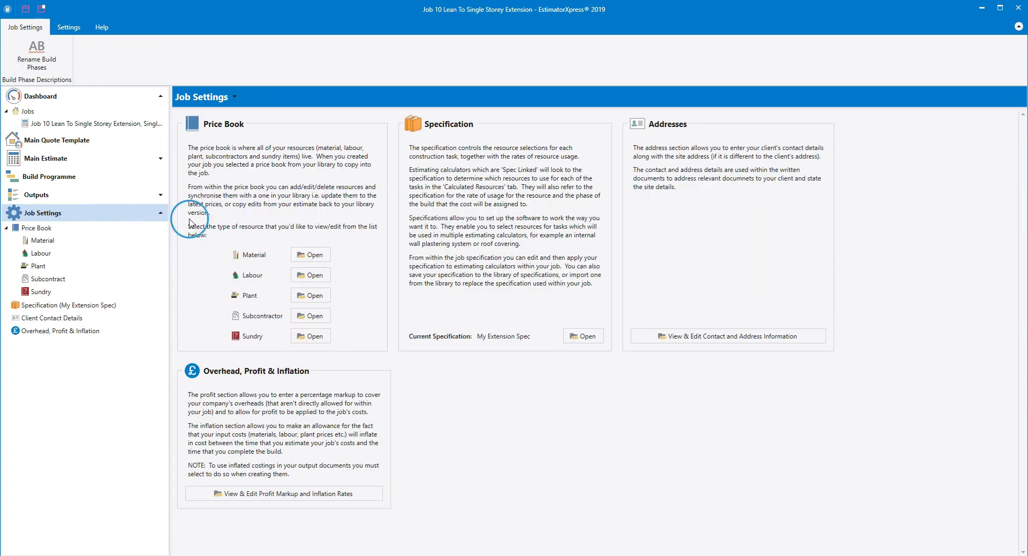
left_click(719, 337)
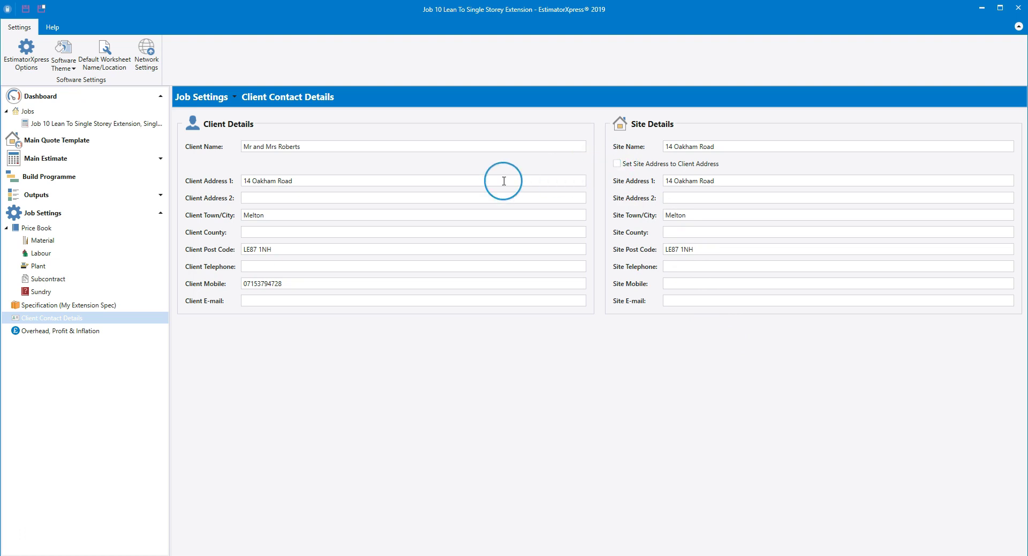
Open the Building Regs Notes written document from the job's outputs and view its cover page
left_click(86, 193)
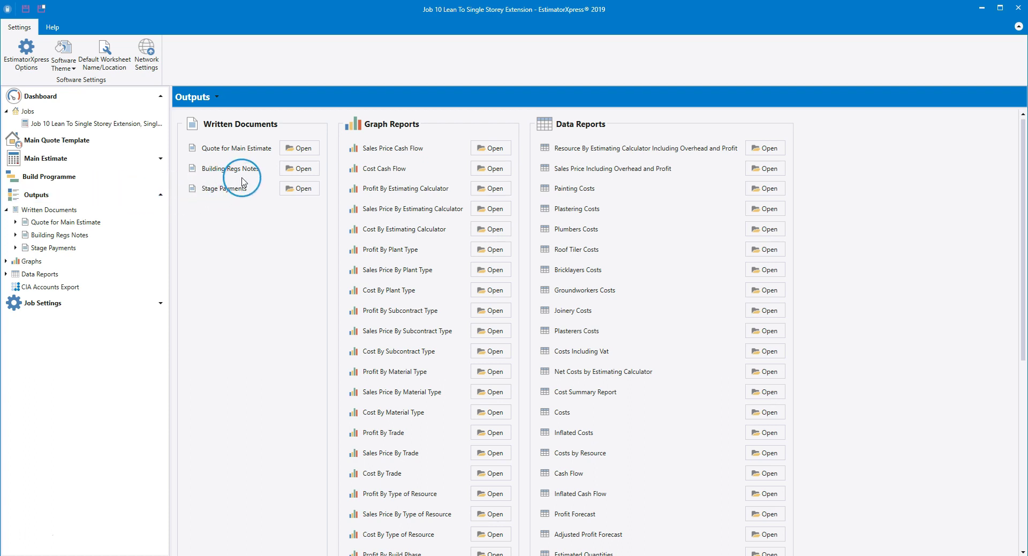
left_click(298, 169)
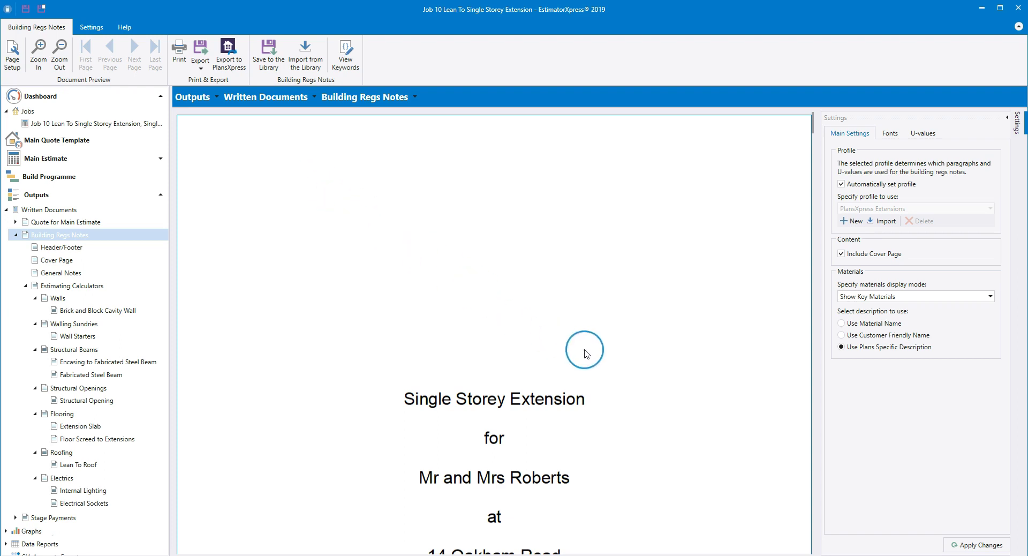
scroll(613, 365, "down", 2)
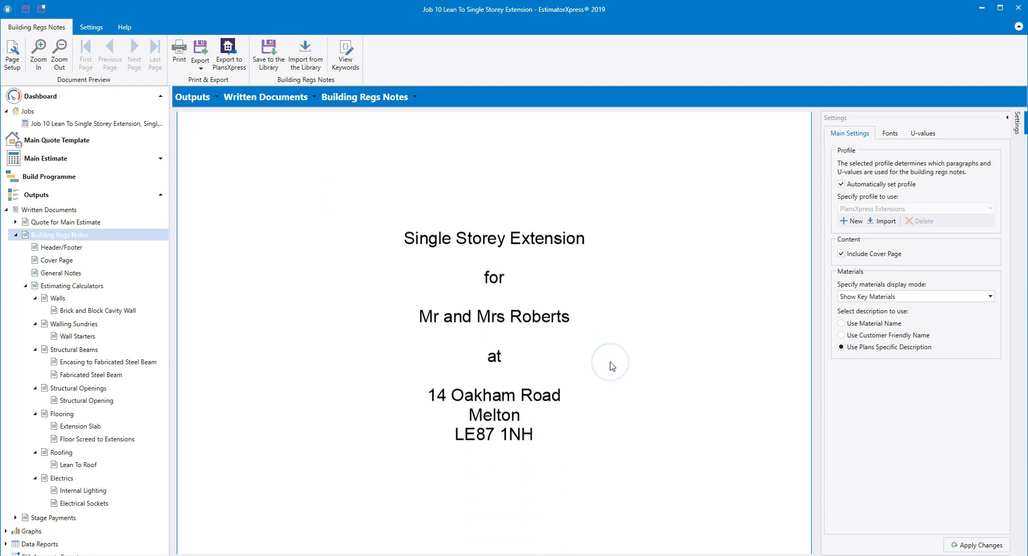
scroll(547, 371, "down", 1)
left_click(92, 263)
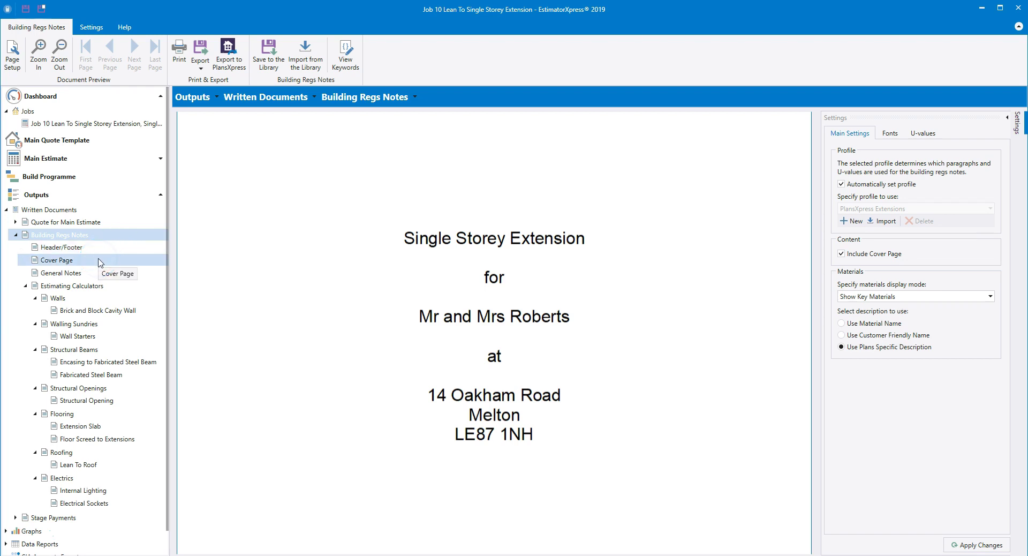
left_click(105, 286)
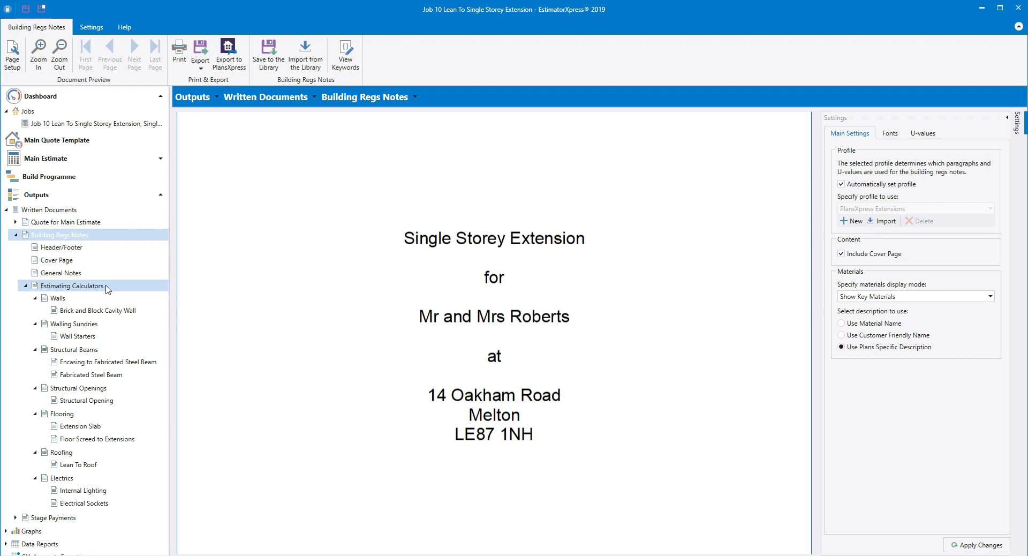
Zoom the Building Regs Notes preview in and out to examine the cover page
left_click(40, 64)
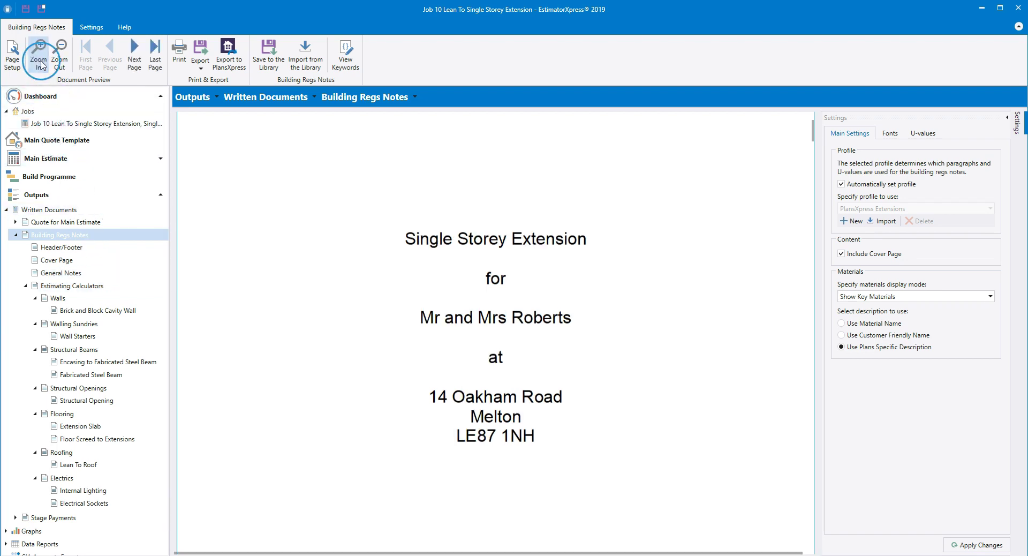
left_click(60, 63)
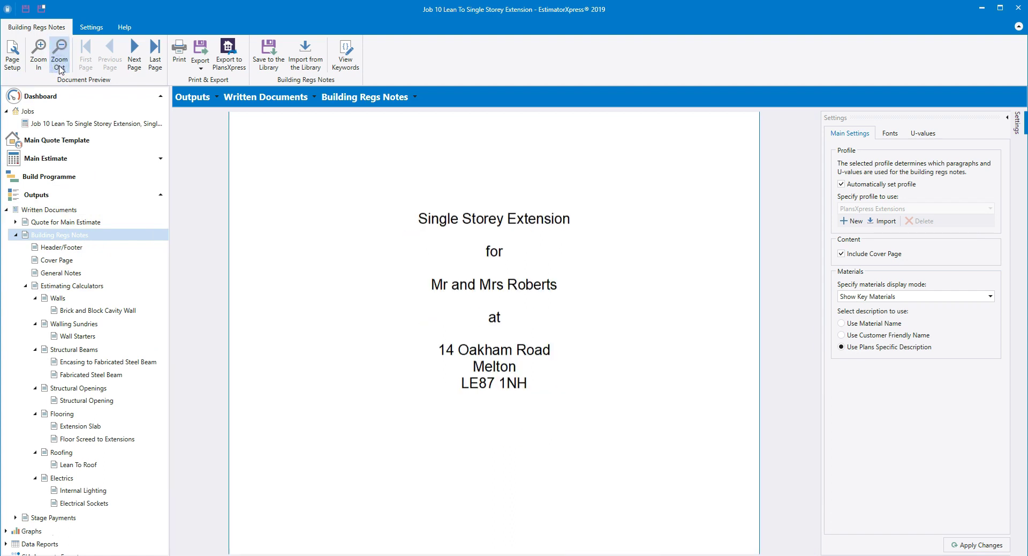
left_click(289, 262)
scroll(289, 262, "down", 1)
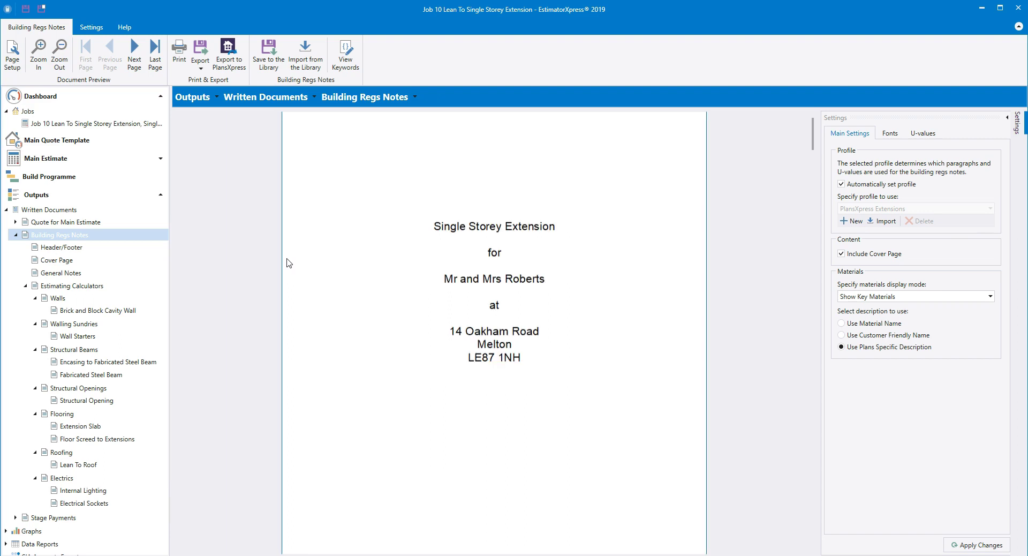
scroll(289, 262, "up", 1)
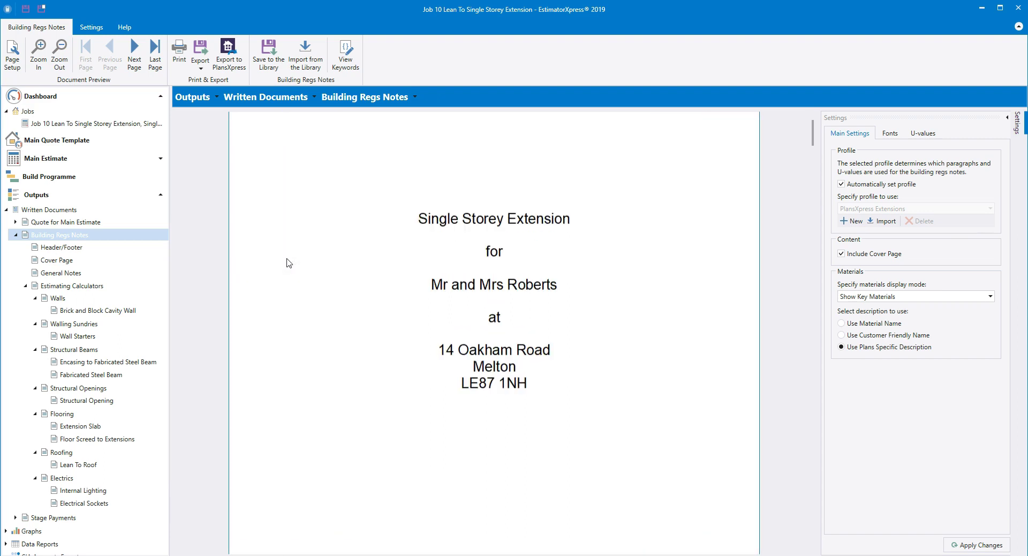
left_click(286, 255)
left_click(524, 132)
Disable automatic profile setting and add a profile named "Orbit Extension Profile" copied from PlansXpress Extensions
left_click(842, 184)
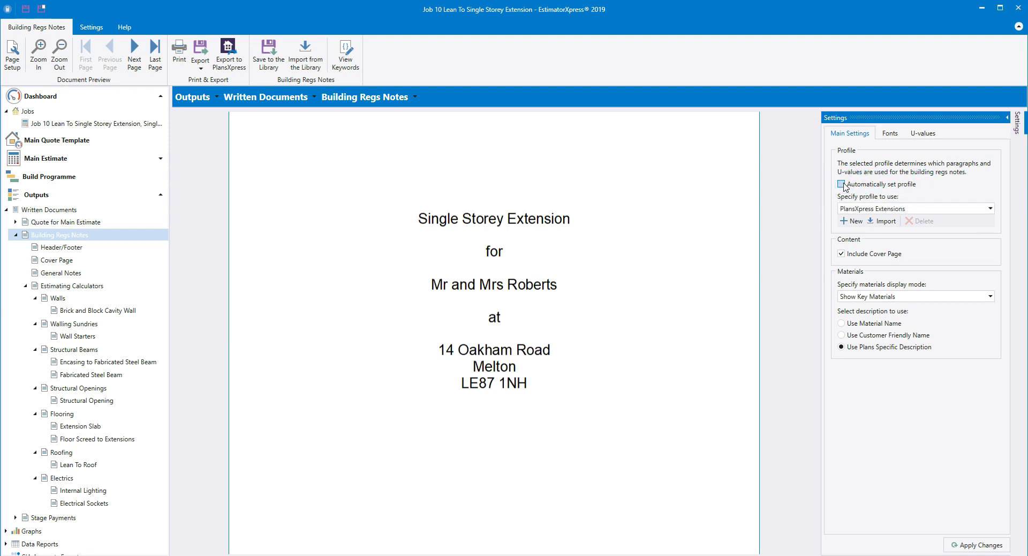
left_click(990, 209)
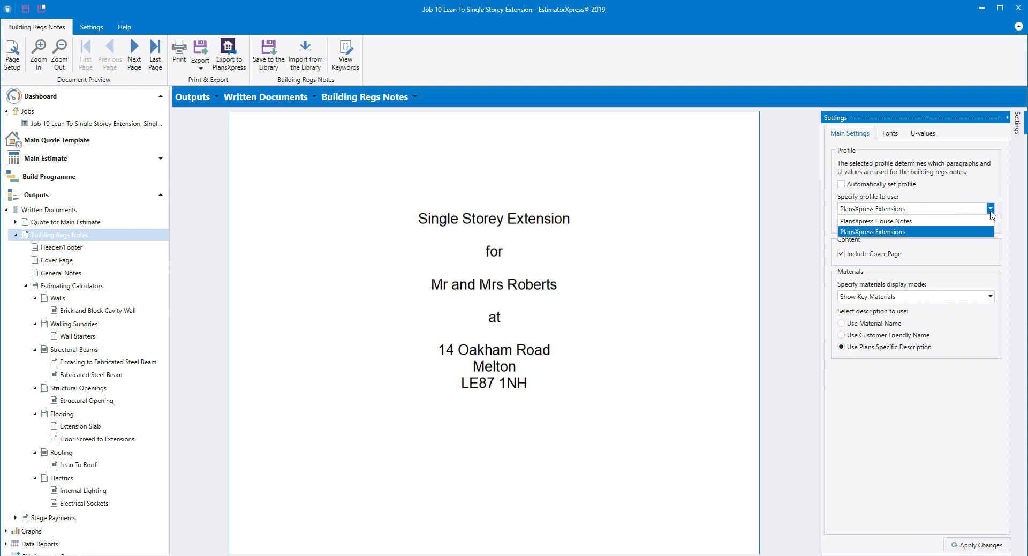
left_click(989, 191)
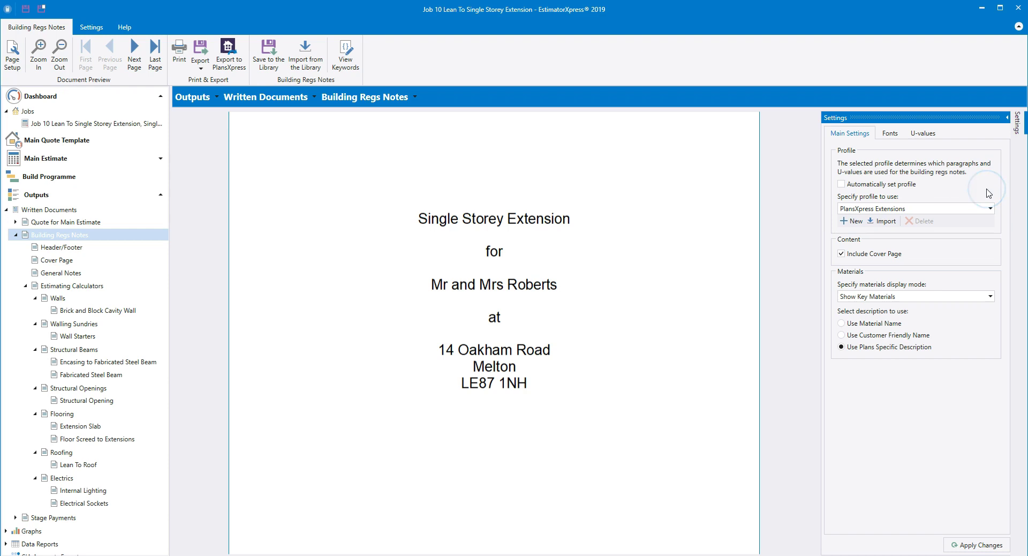
left_click(855, 222)
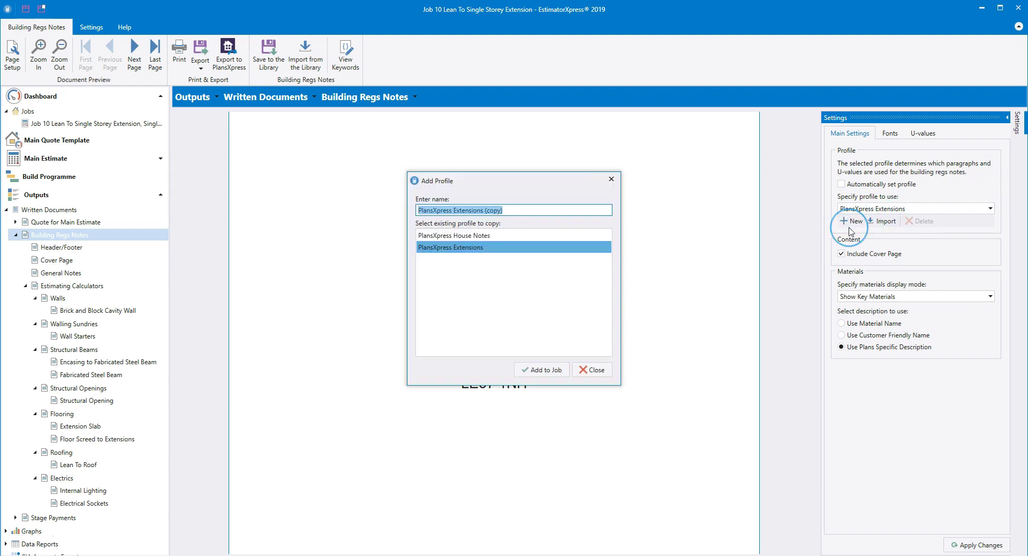
type("Orbi")
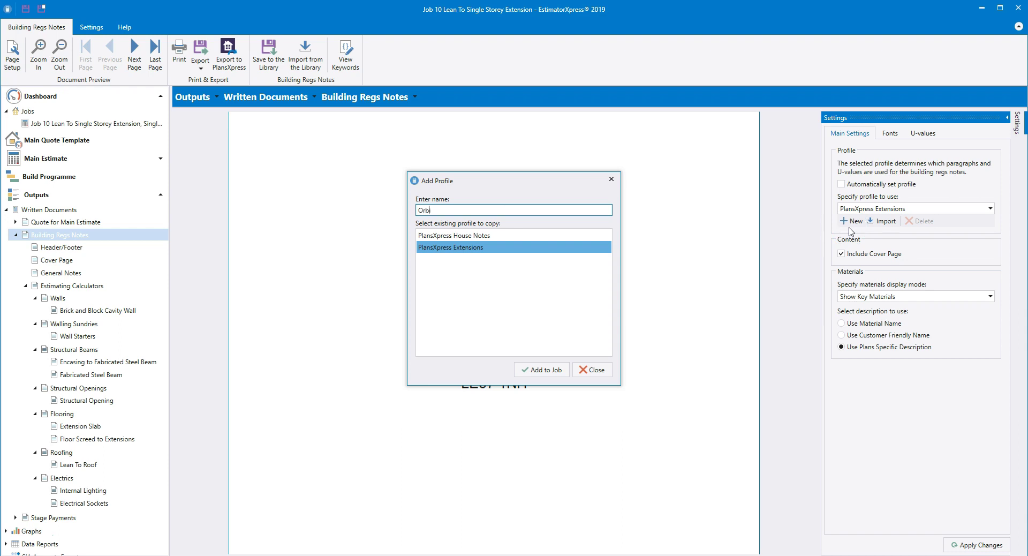
type("t Extension Profile")
left_click(542, 370)
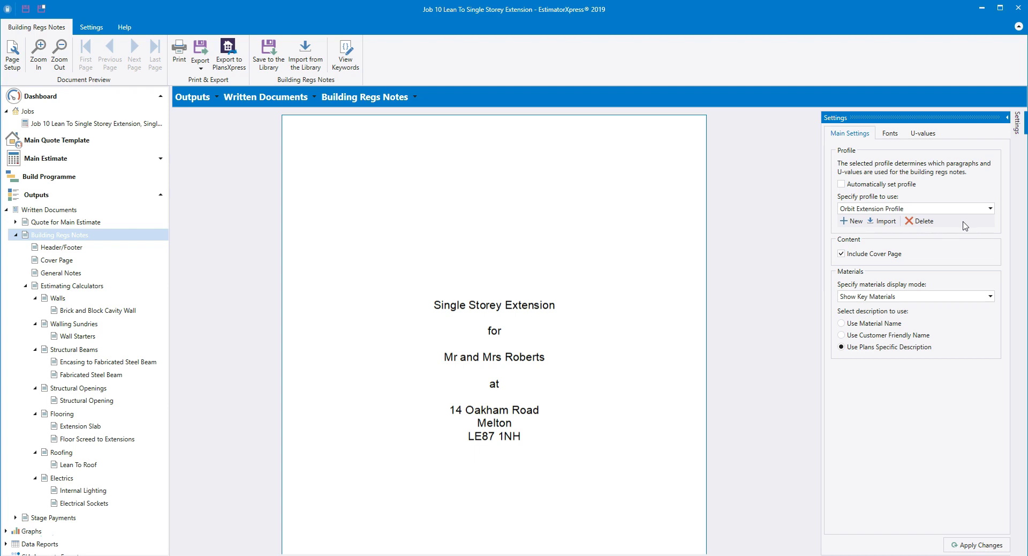
Try the building regs notes without their cover page, and restore the cover page with the changes applied
left_click(841, 254)
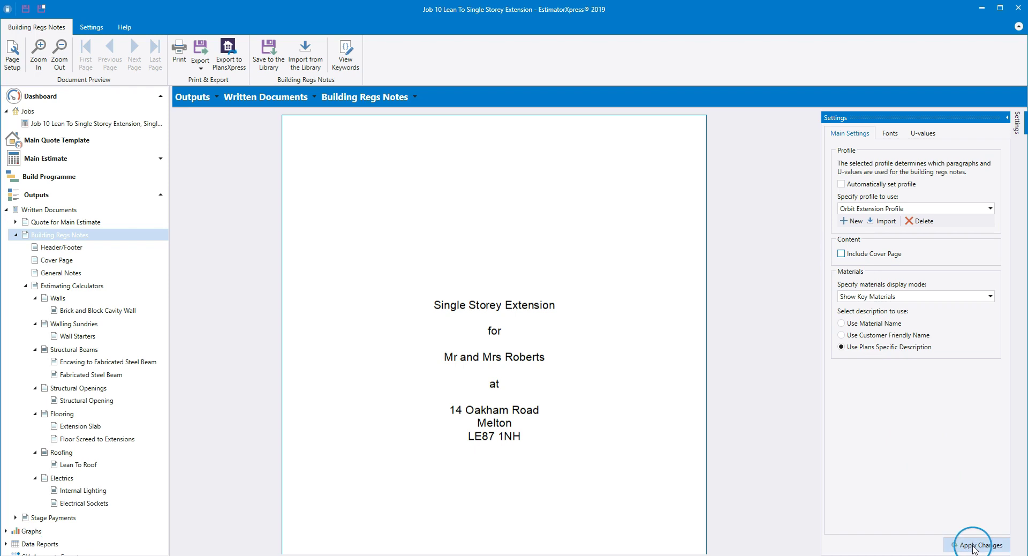
left_click(972, 545)
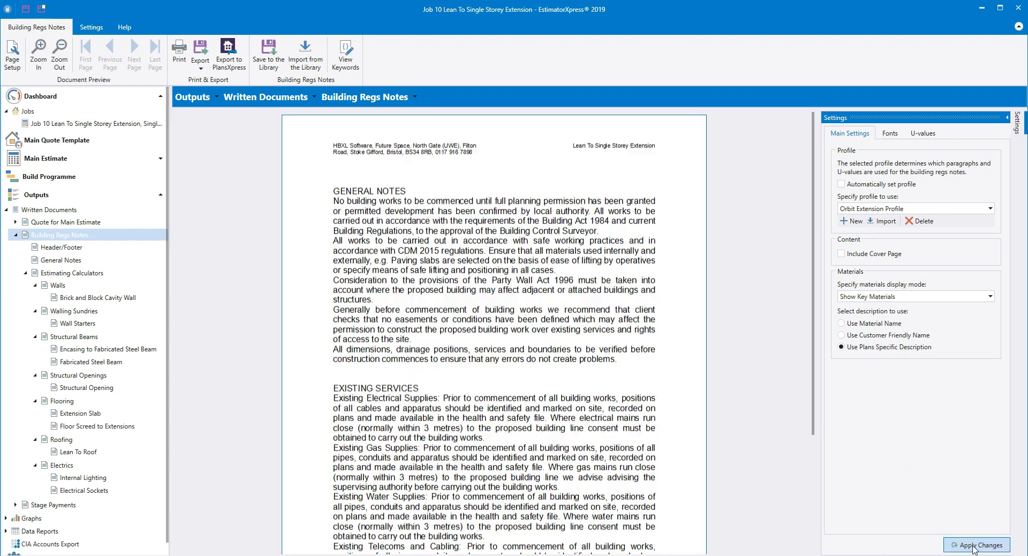
left_click(971, 545)
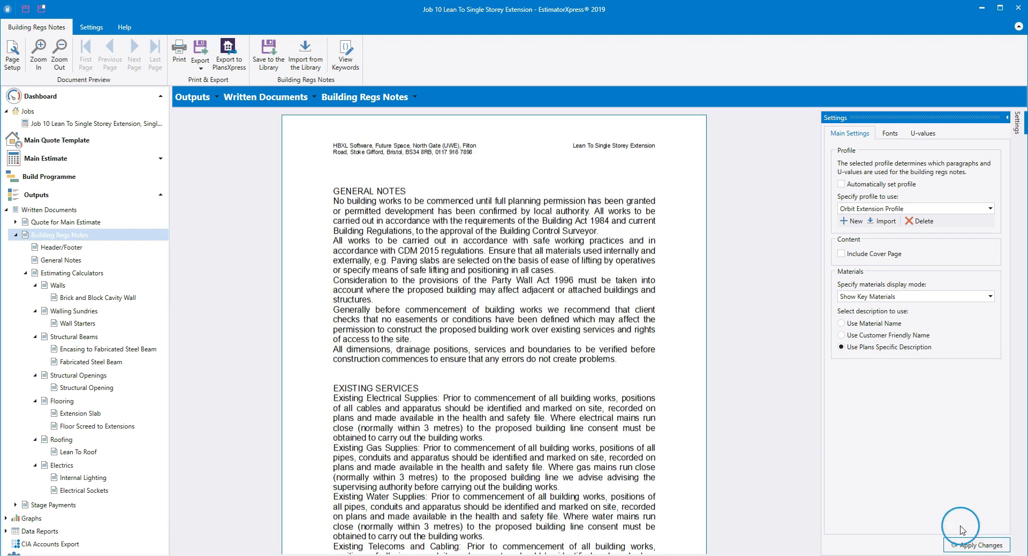
left_click(841, 254)
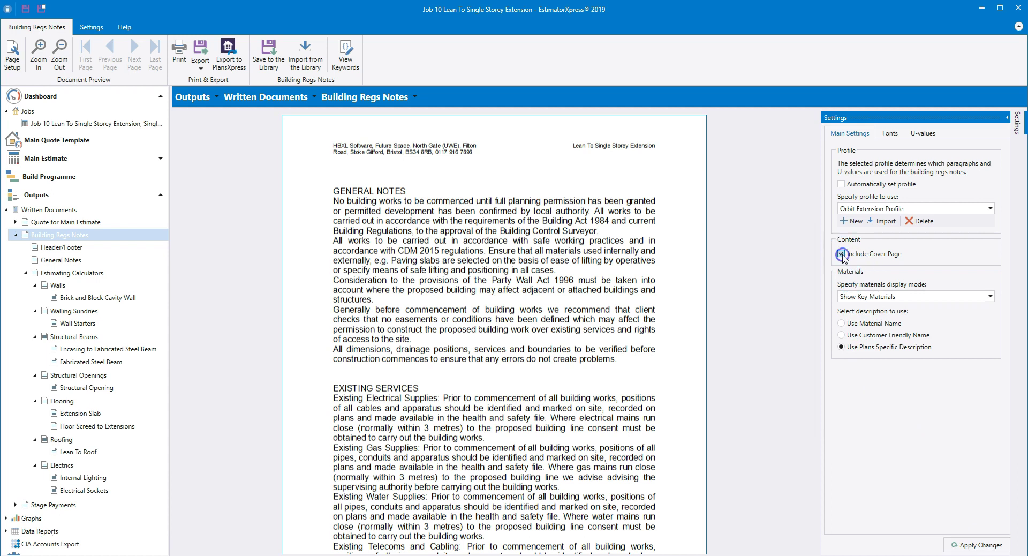
left_click(974, 546)
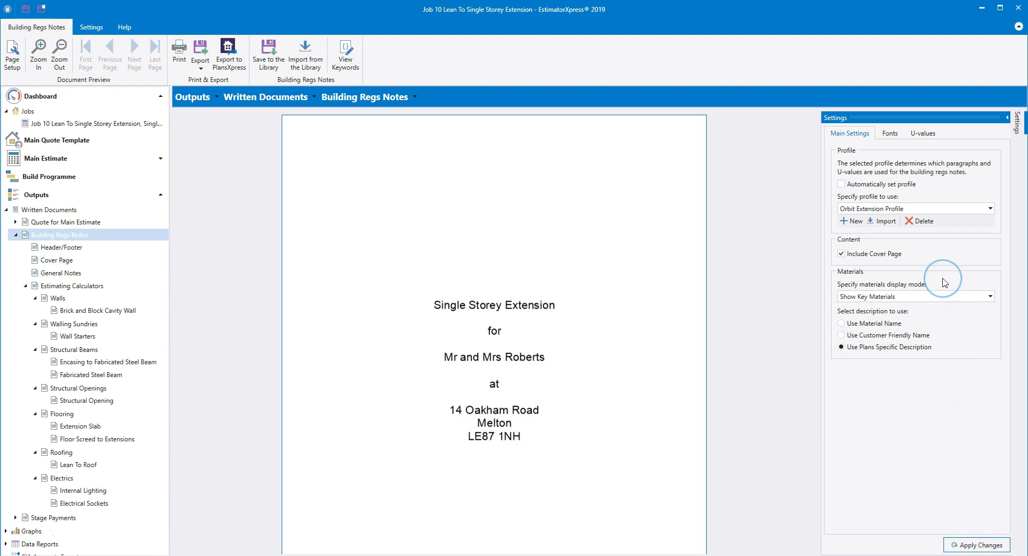
Set the materials display mode for the building regs notes to Show All Materials
left_click(929, 299)
left_click(990, 297)
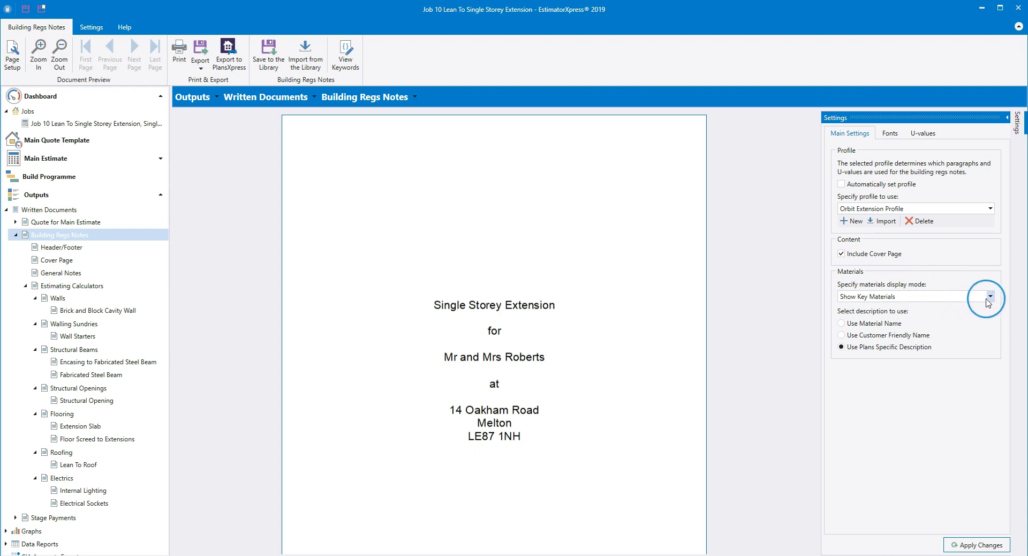
left_click(973, 321)
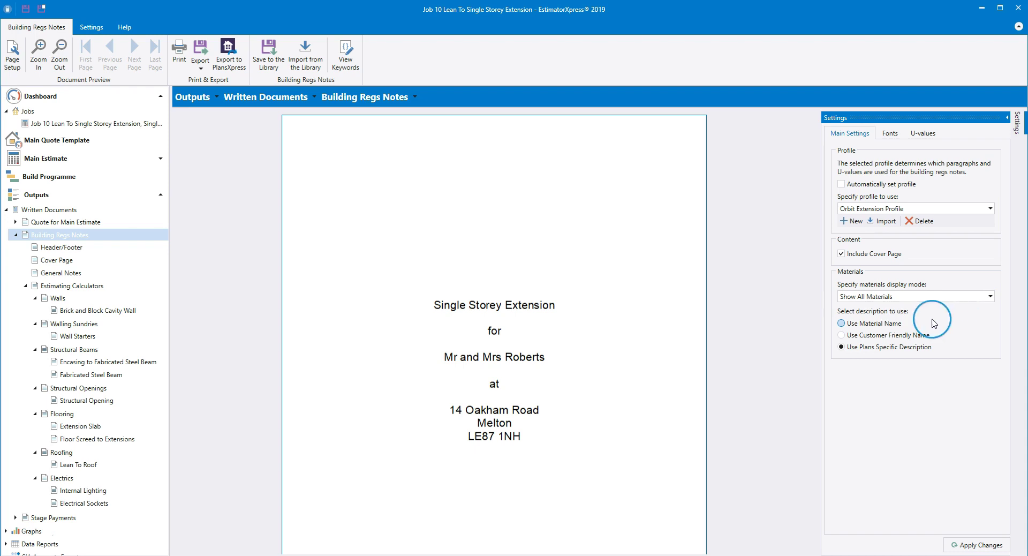
left_click(910, 322)
left_click(942, 339)
left_click(944, 348)
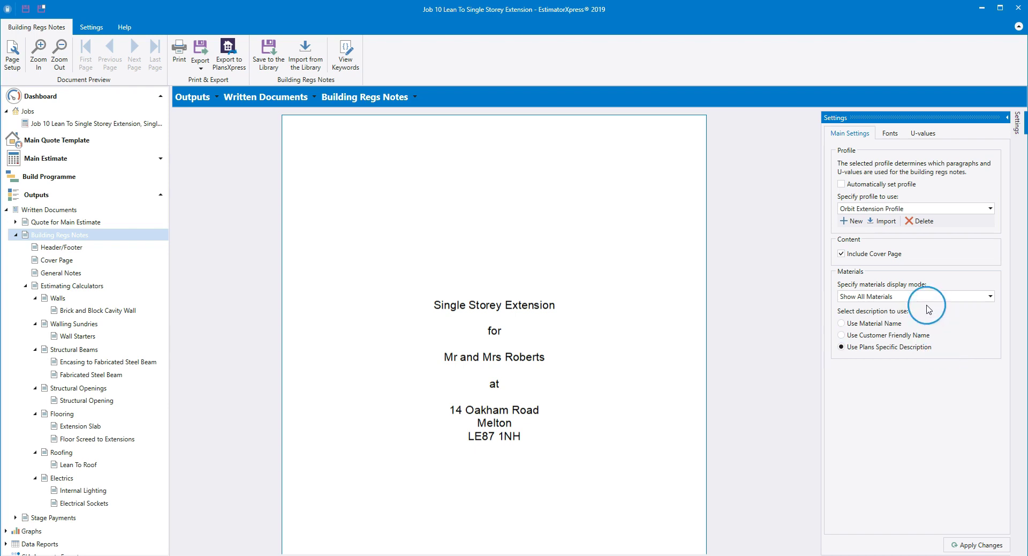
Review the font style settings and the U-value requirements for the selected profile
left_click(888, 135)
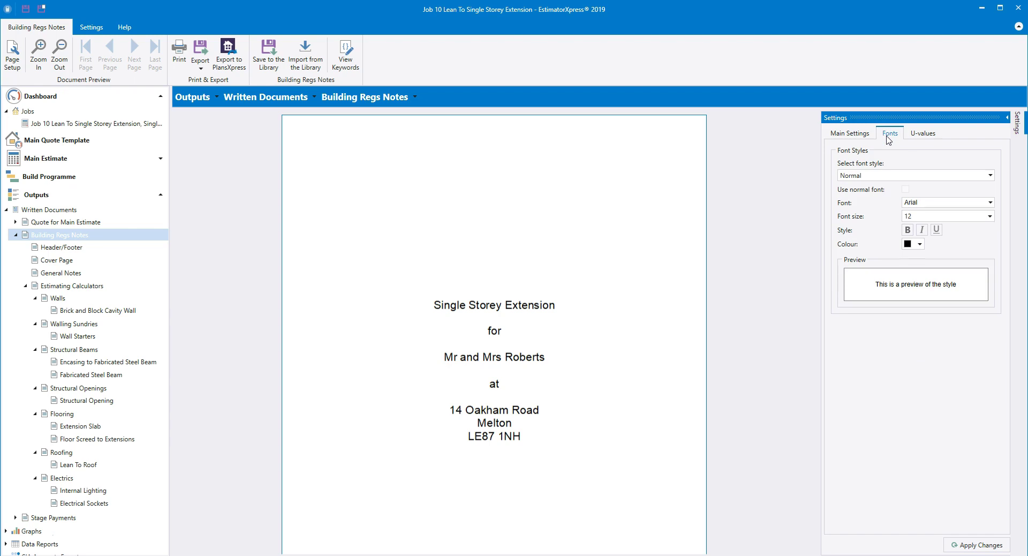
left_click(893, 141)
left_click(927, 137)
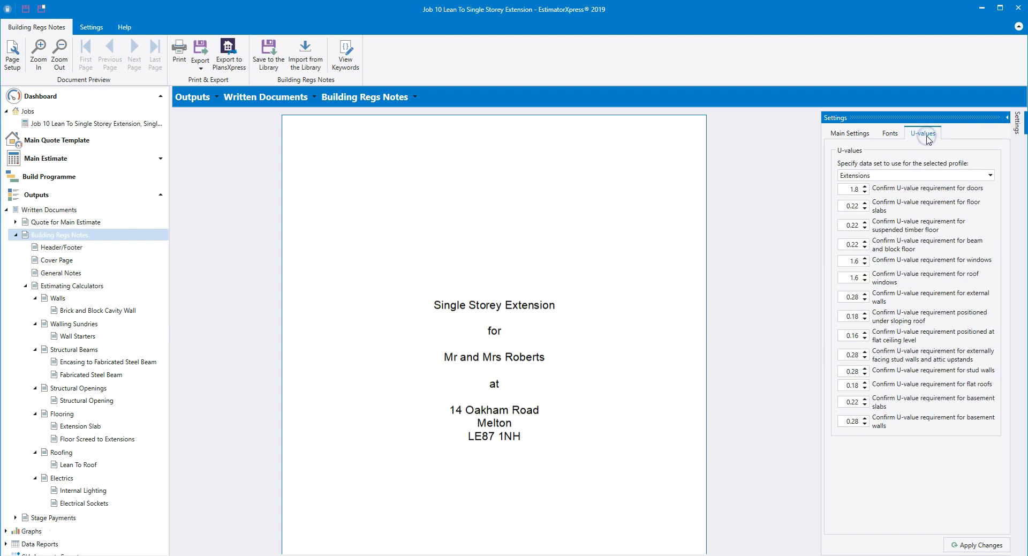
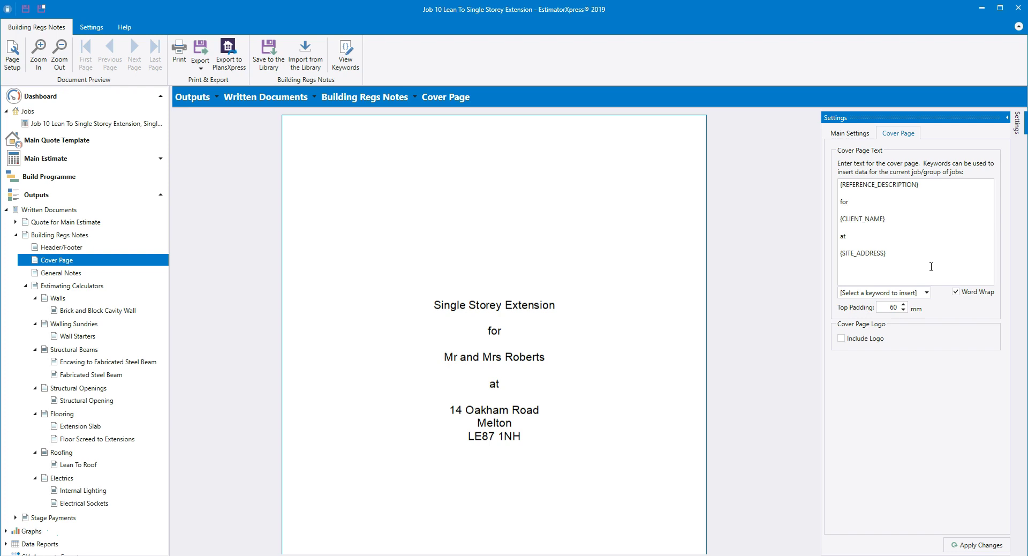
Check the keywords available for insertion into the cover page text
left_click(926, 292)
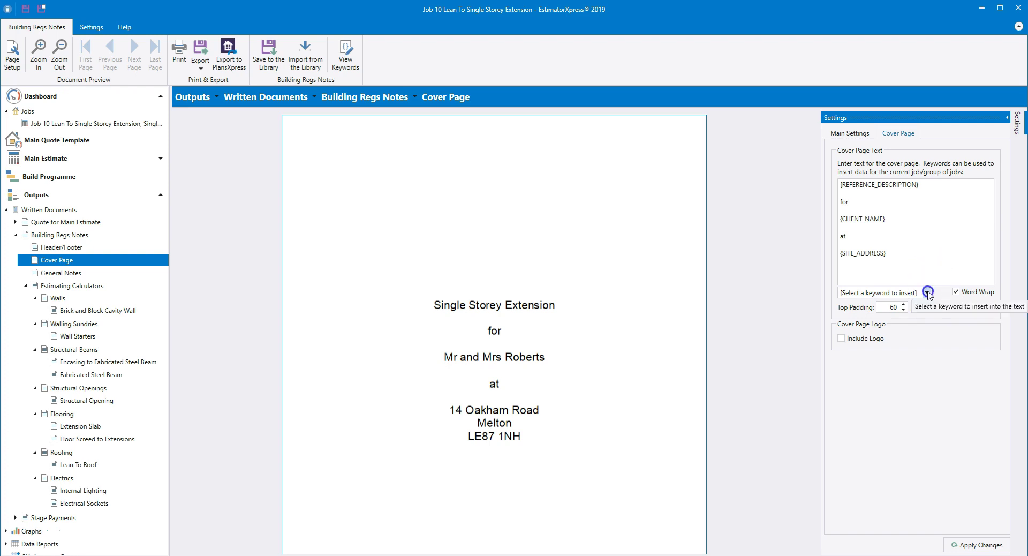
left_click(970, 308)
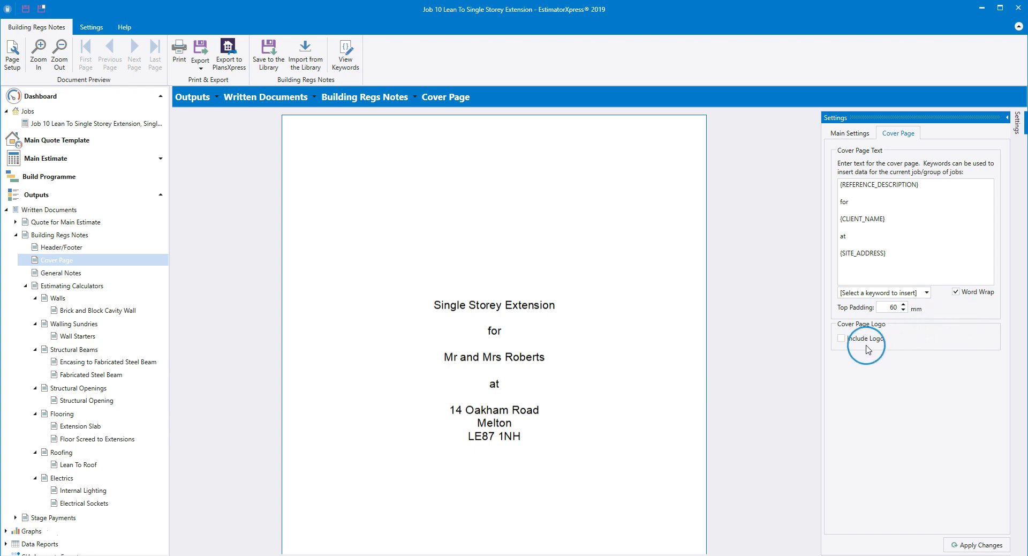
Include a logo on the cover page using orbit_logo.jpg from the Company Logos folder, and apply the changes
left_click(841, 339)
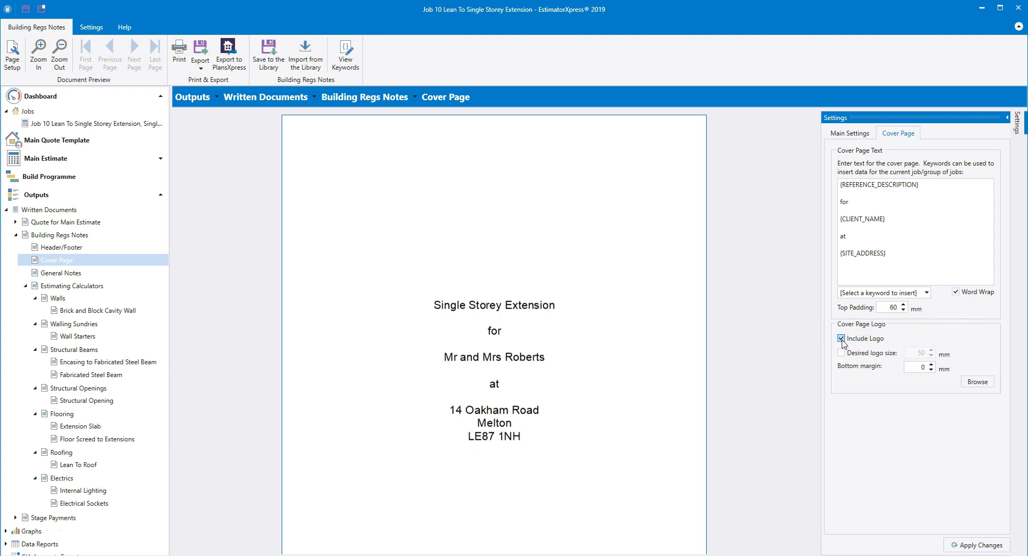
left_click(972, 384)
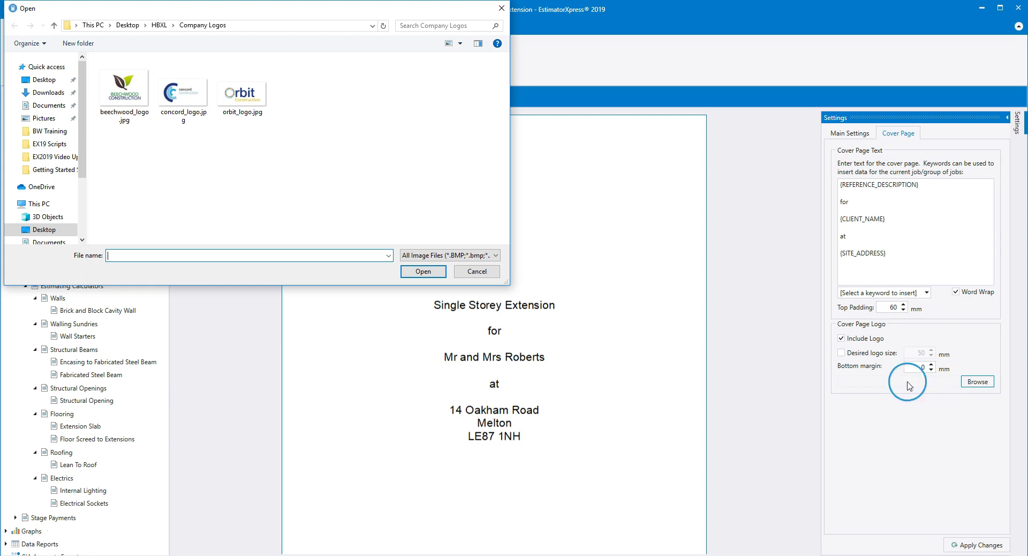
left_click(251, 96)
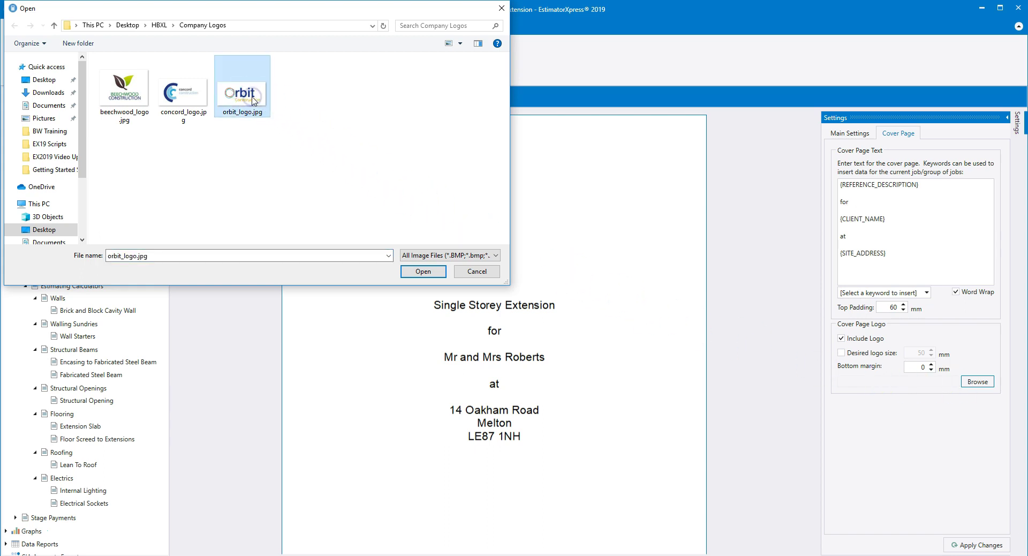
left_click(436, 274)
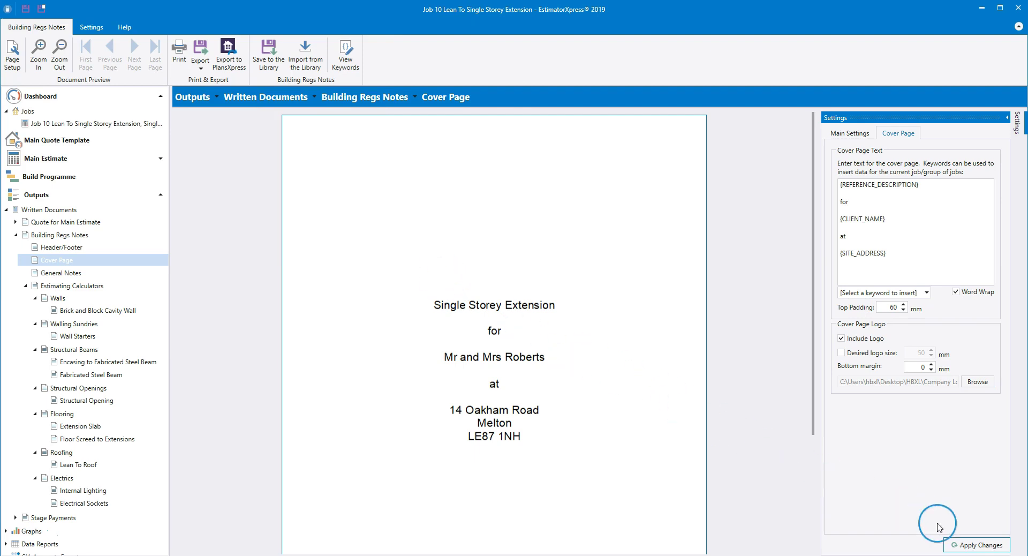
left_click(970, 545)
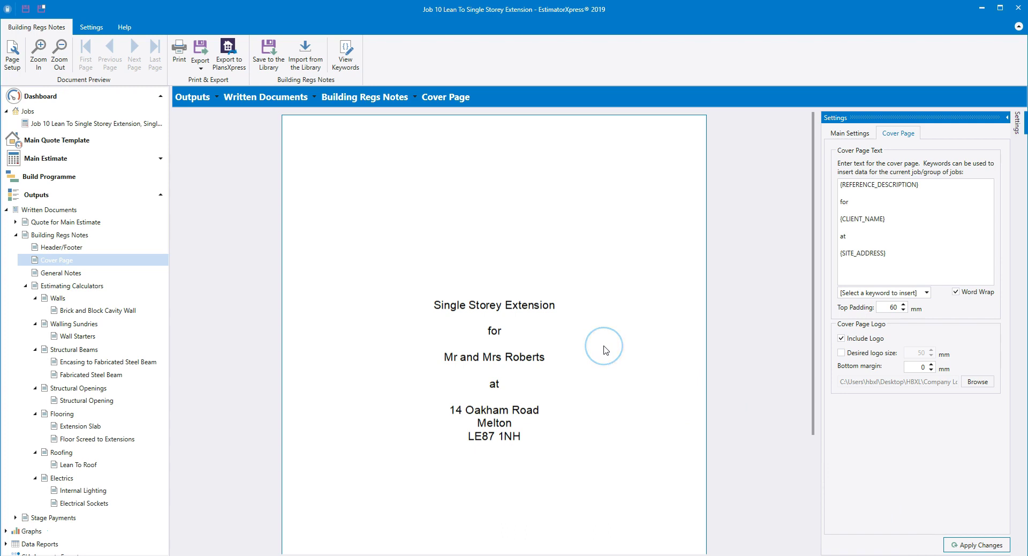
Check the logo in the cover page preview and review its desired size and bottom margin settings
scroll(605, 349, "down", 3)
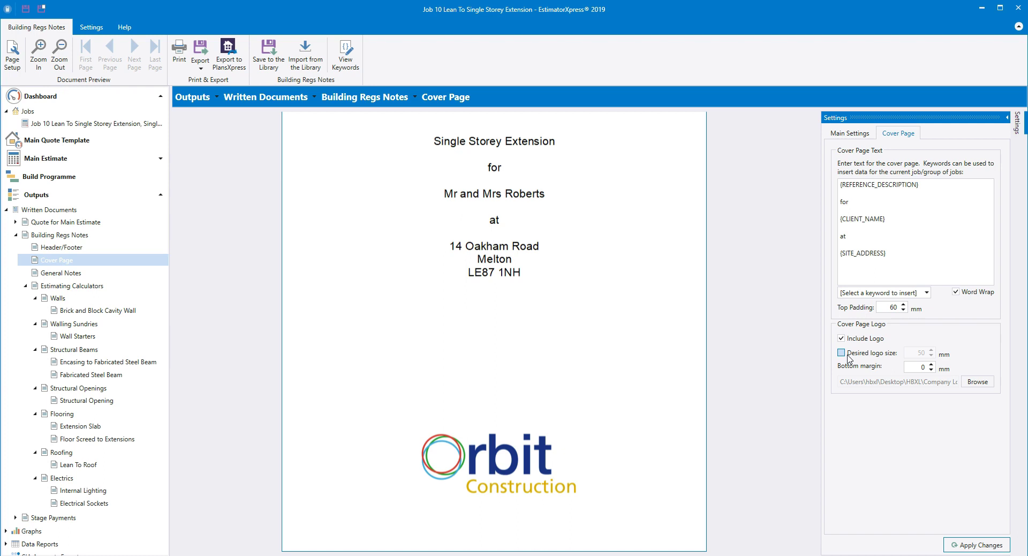
left_click_drag(858, 361, 897, 370)
left_click(892, 373)
Open the General Notes section and read through its list of notes and their paragraphs in the document preview
left_click(87, 274)
left_click(237, 276)
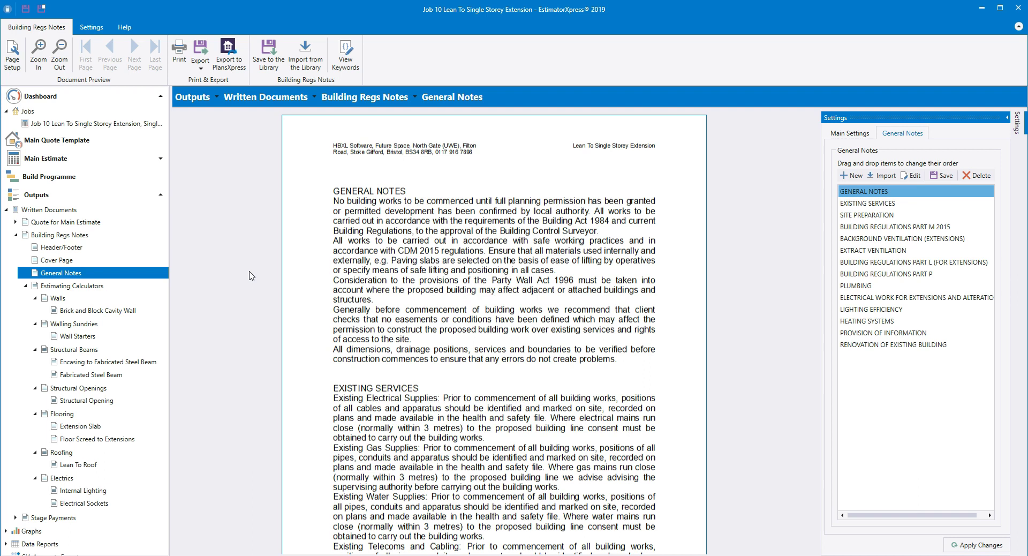
left_click(909, 152)
mouse_move(955, 209)
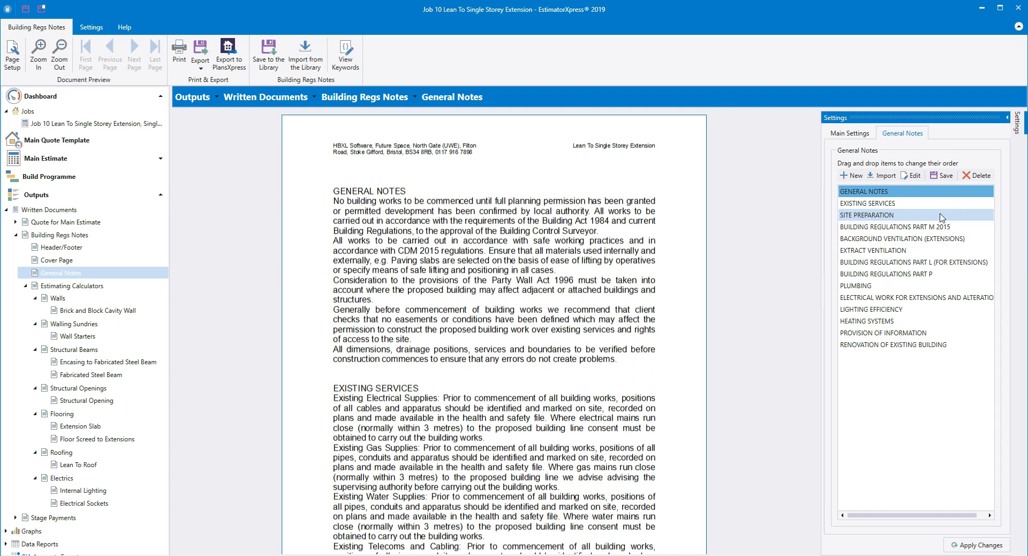
scroll(524, 360, "down", 1)
scroll(523, 359, "down", 8)
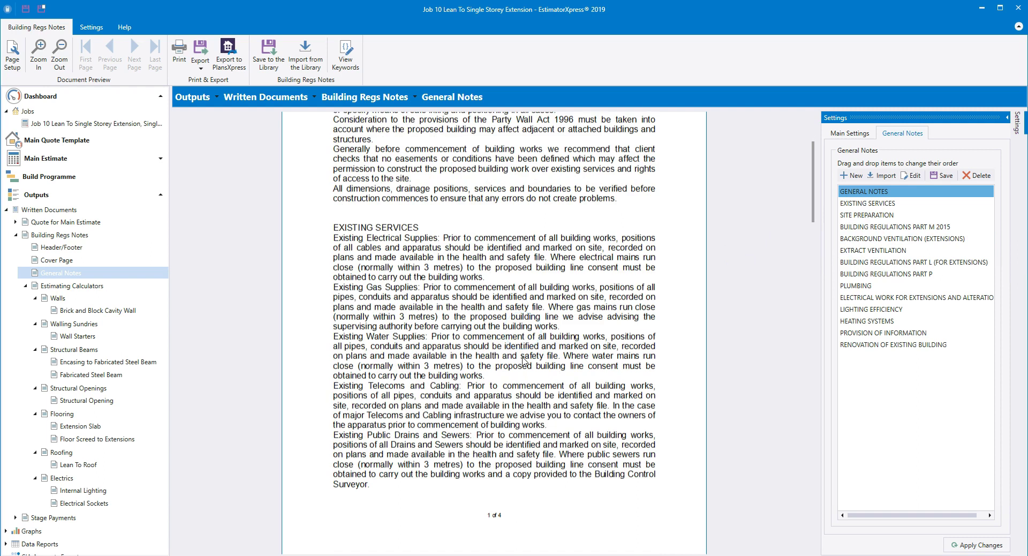
scroll(524, 360, "down", 8)
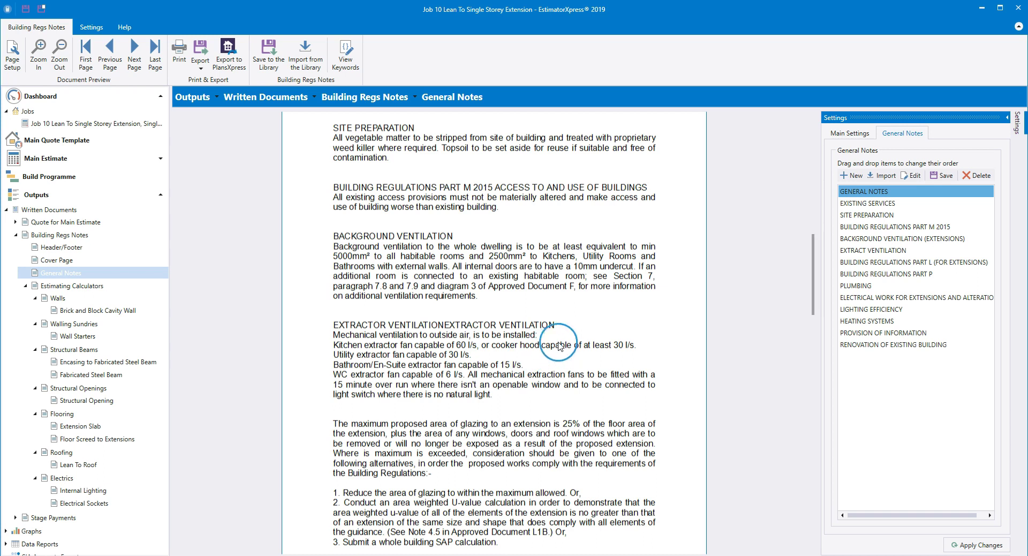
Add the line "I can type my changes here." to the SITE PREPARATION general note, save it and check it in the preview
left_click(872, 216)
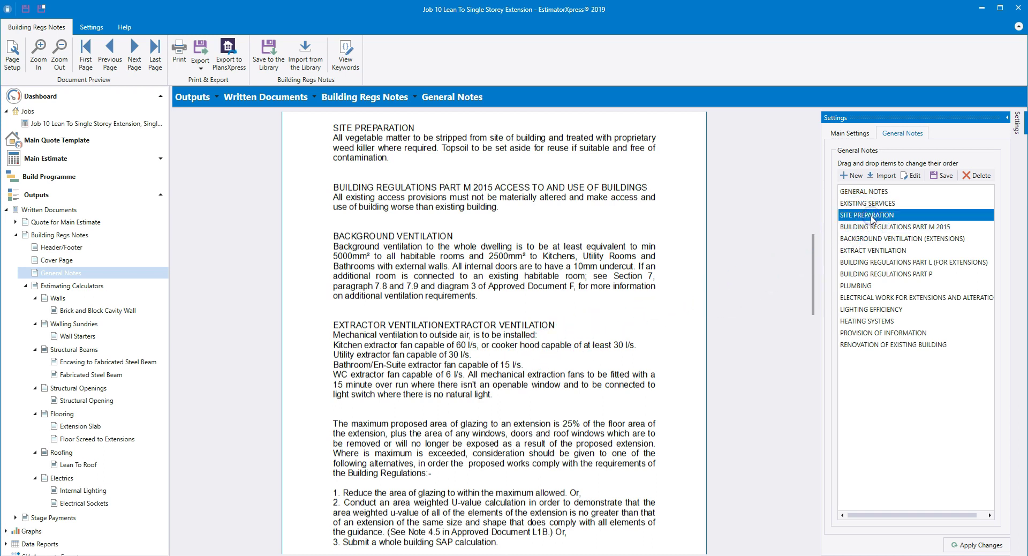
left_click(908, 180)
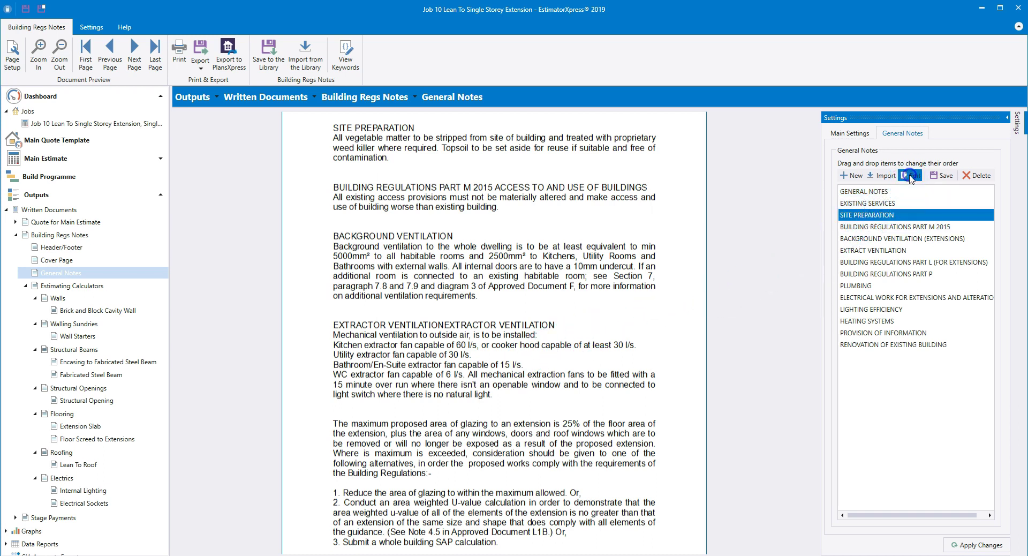
left_click(707, 216)
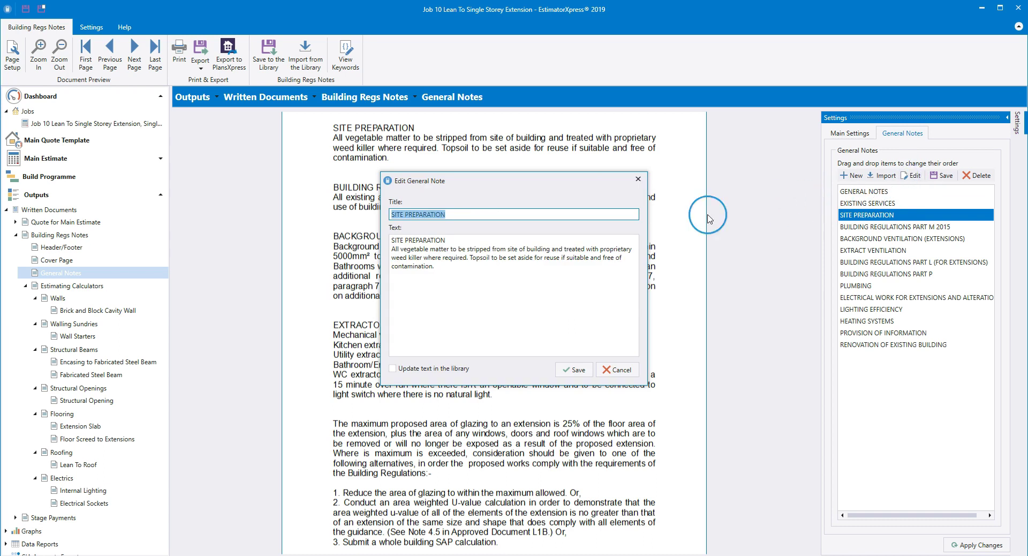
left_click(469, 267)
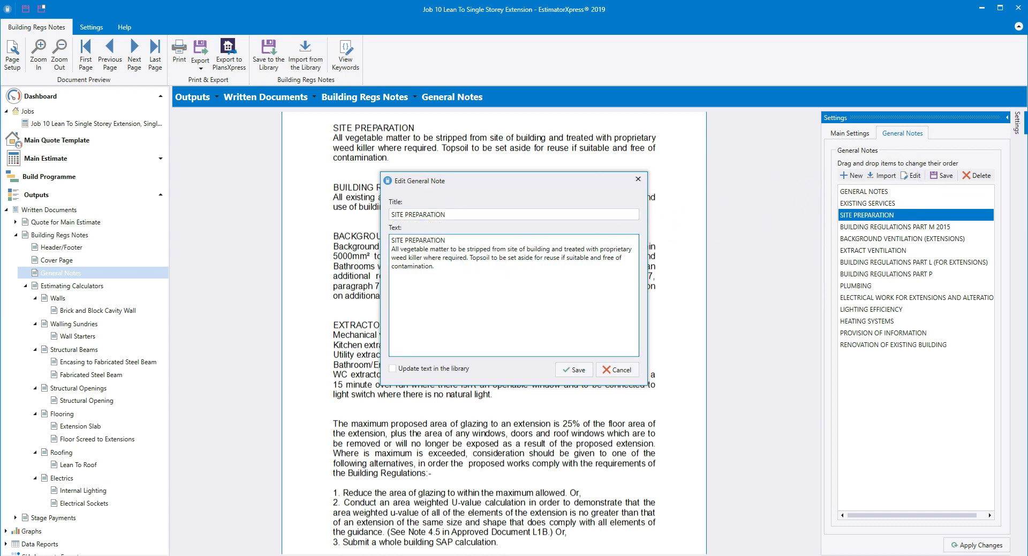
type("I can type my changes here.")
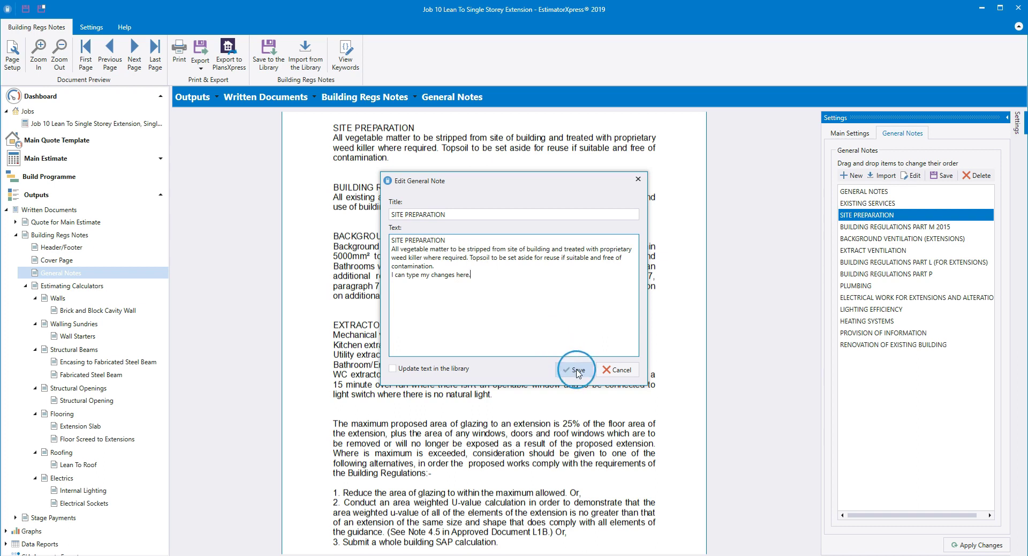
left_click(577, 371)
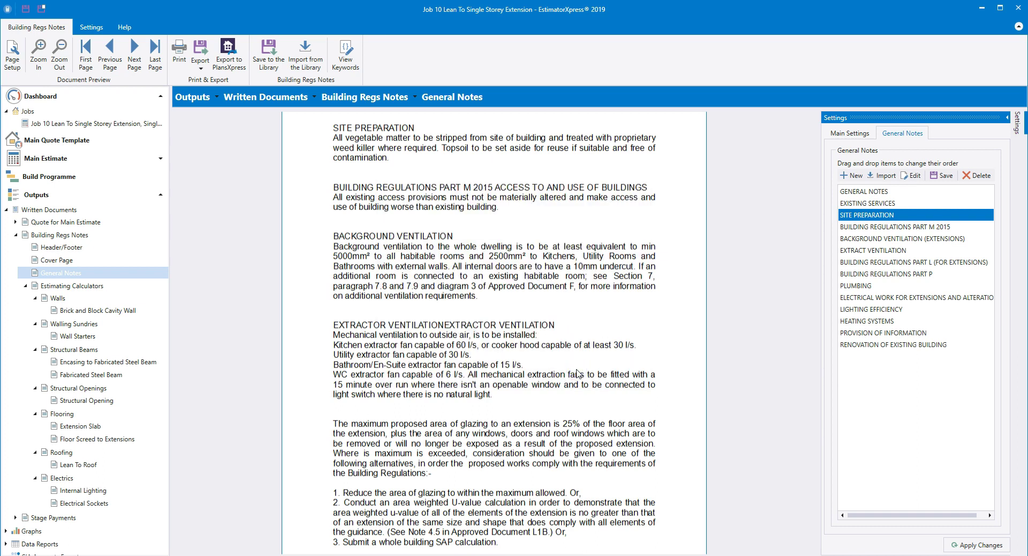
scroll(578, 373, "down", 8)
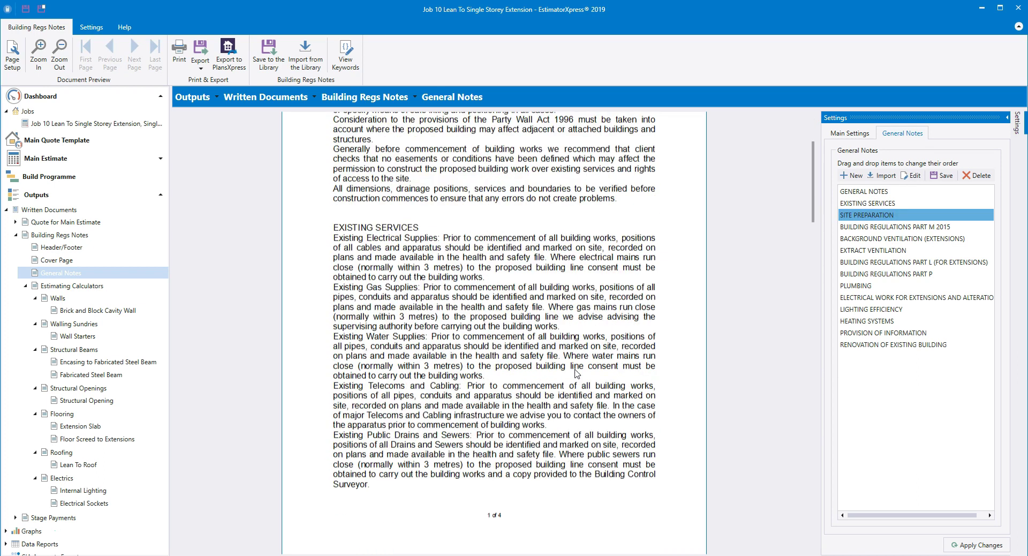
scroll(577, 373, "down", 3)
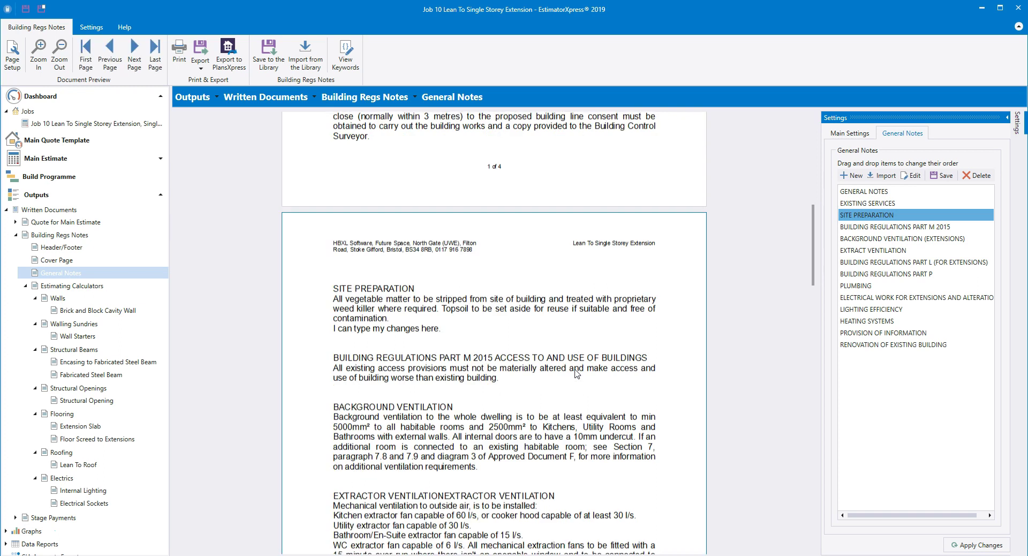
left_click(405, 285)
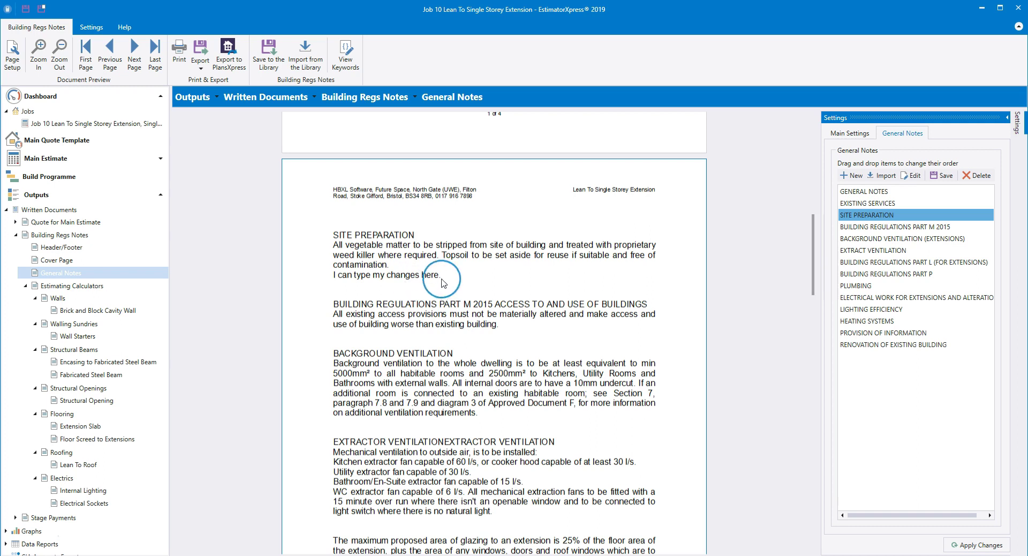
Delete the SITE PREPARATION note from the general notes
left_click(913, 215)
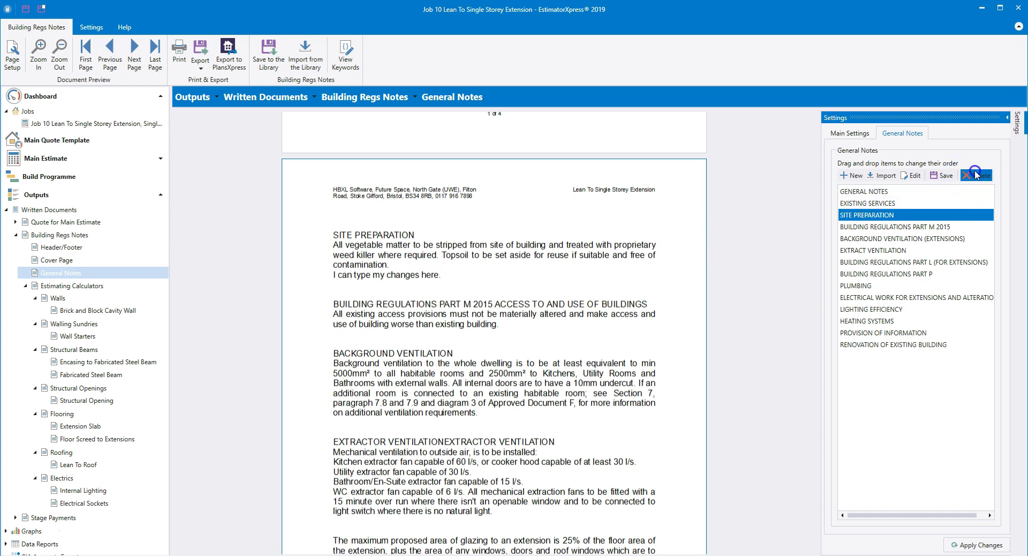
left_click(976, 175)
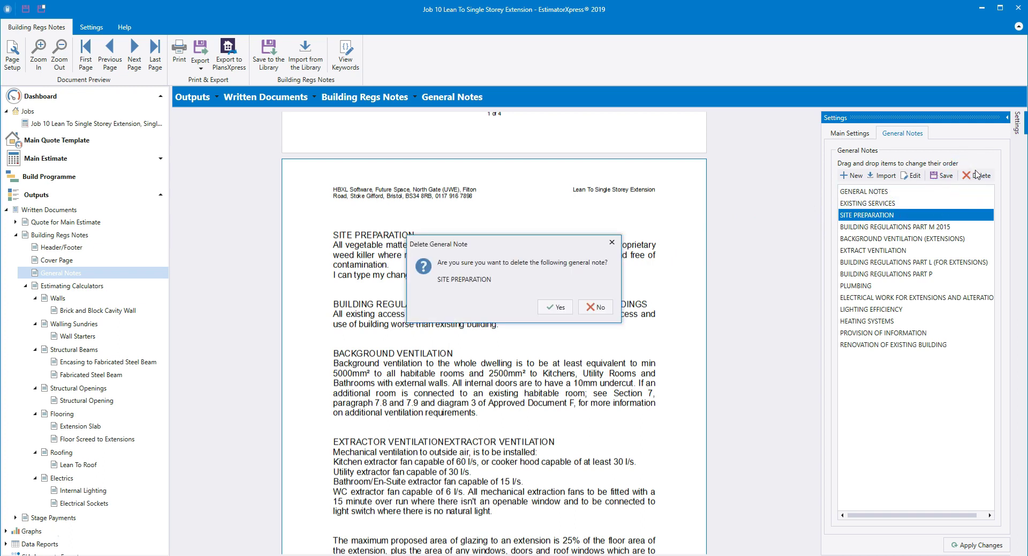
left_click(560, 307)
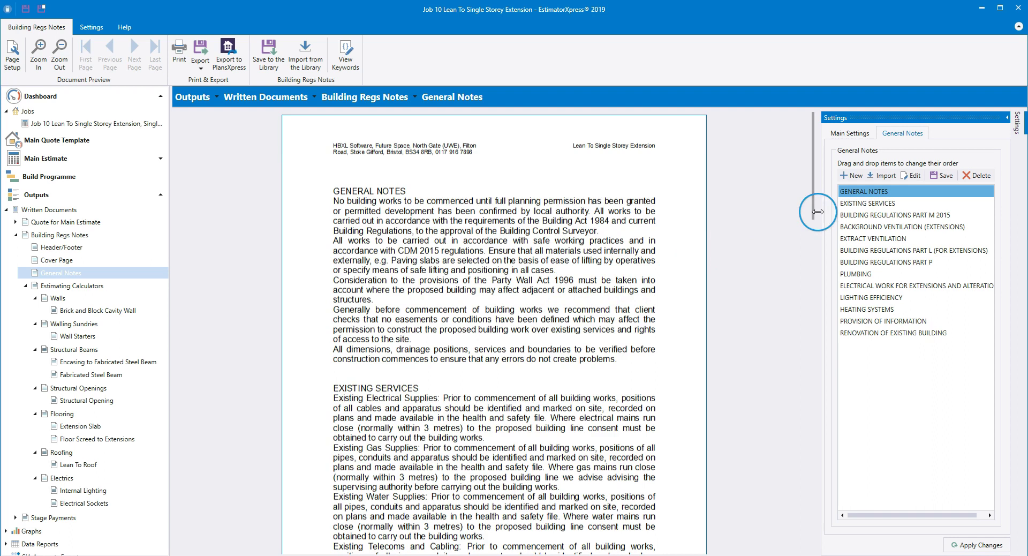
Import the SITE PREPARATION note from the library into the job and move it directly below EXISTING SERVICES
left_click(881, 176)
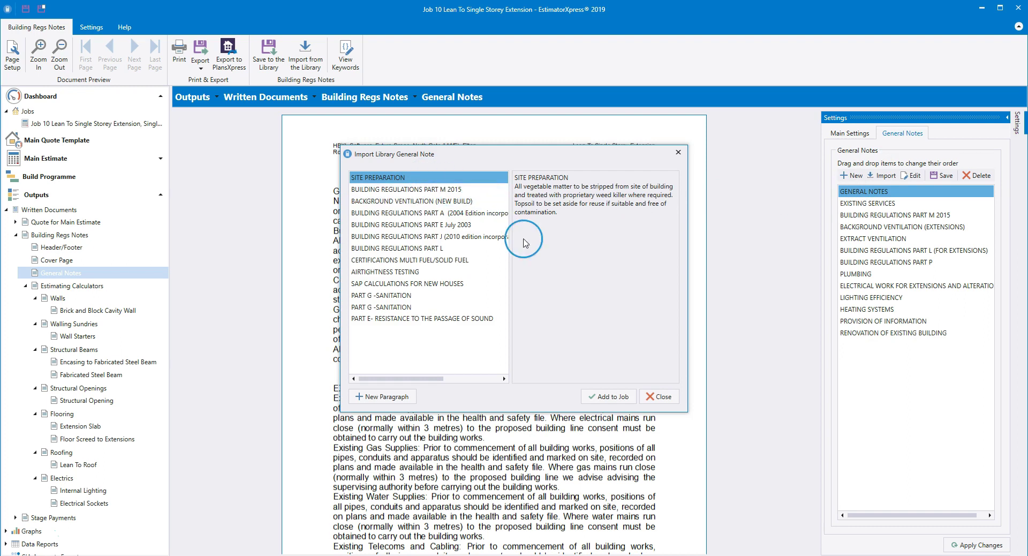
left_click(610, 397)
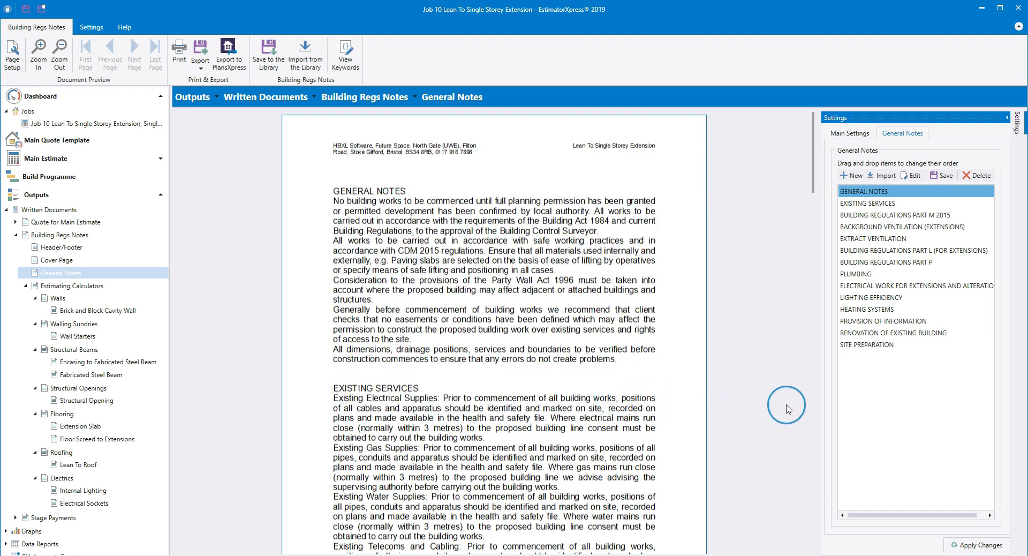
mouse_move(899, 348)
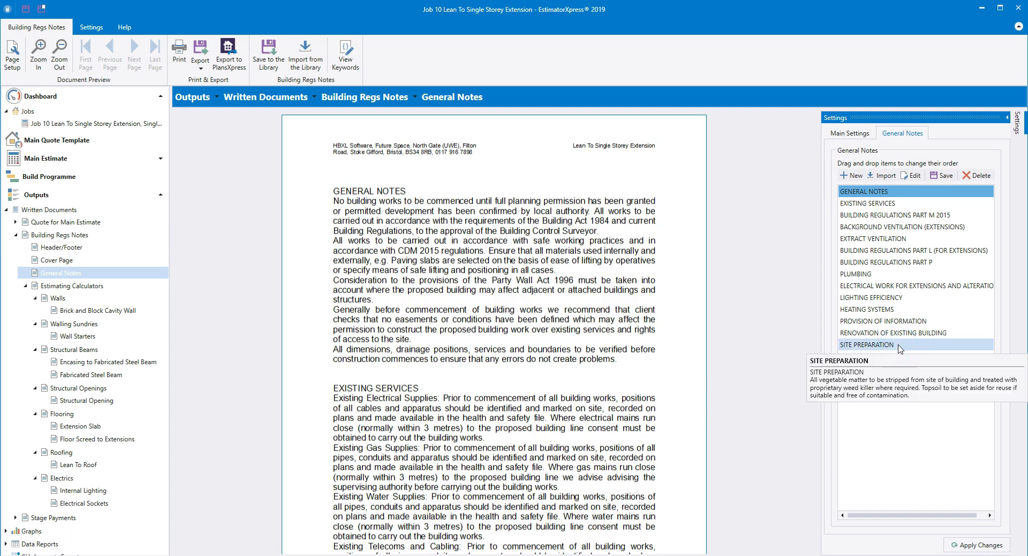
left_click(900, 346)
left_click_drag(899, 347, 873, 213)
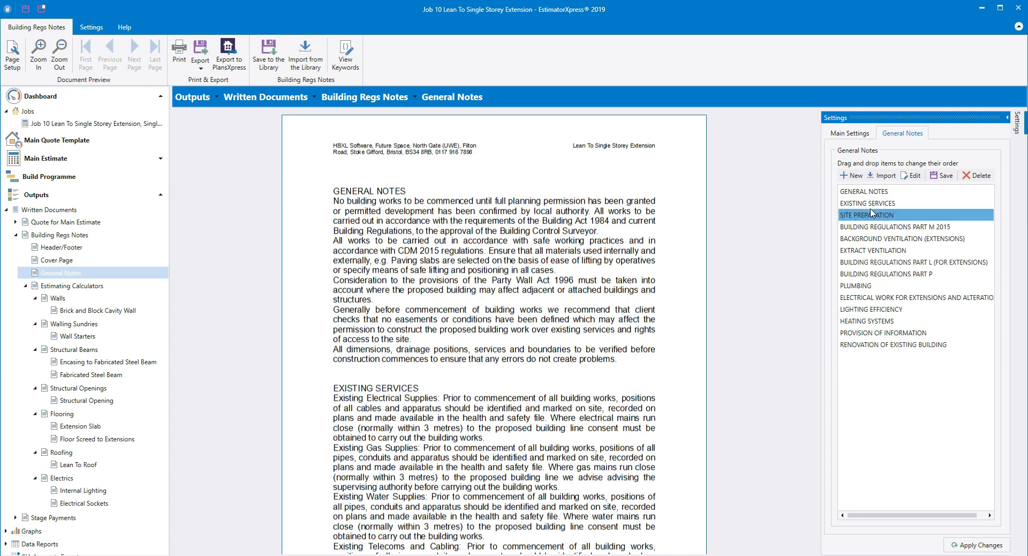
left_click(847, 179)
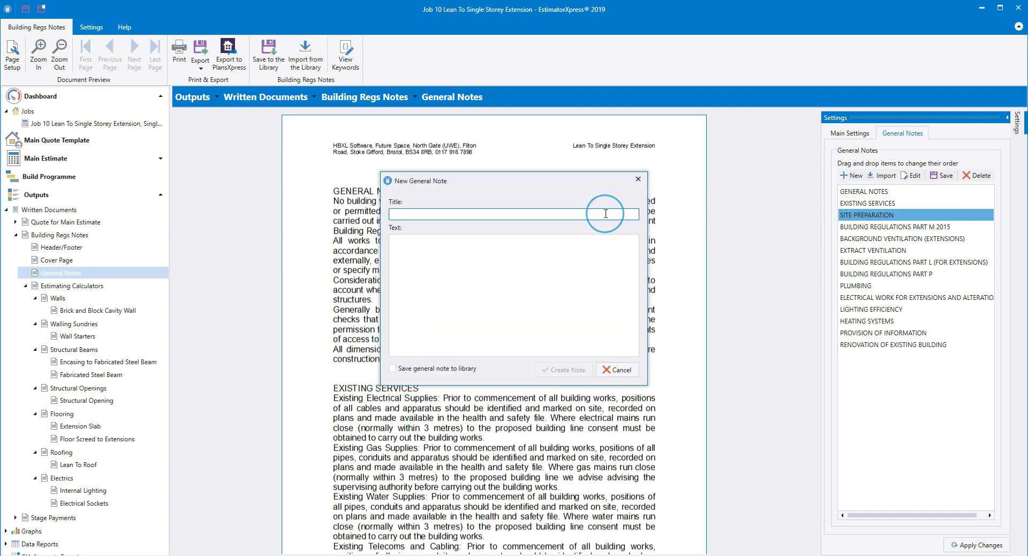
left_click(566, 259)
left_click(617, 370)
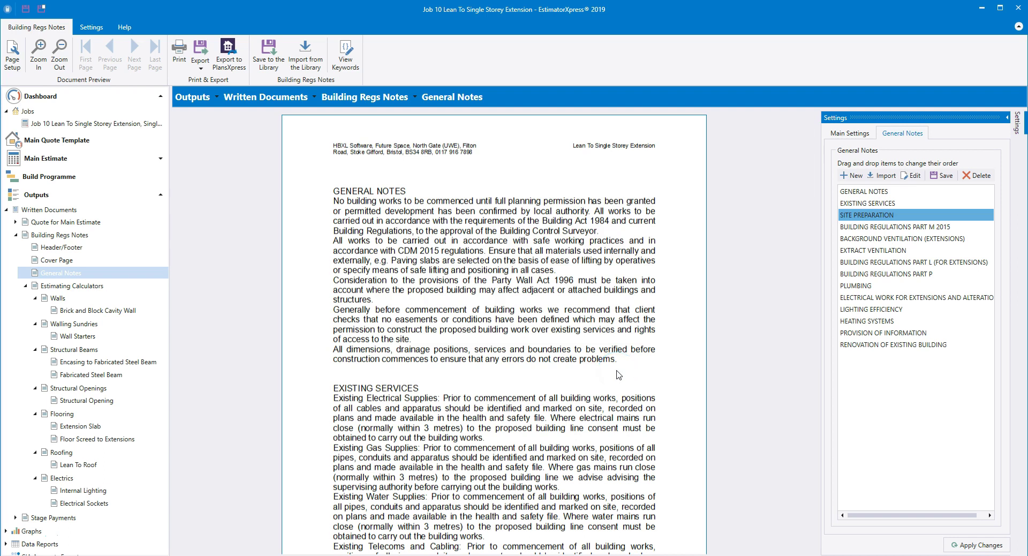
Review the Estimating Calculators inclusion settings and the Walls paragraph with its new, import, save and delete options
left_click(102, 288)
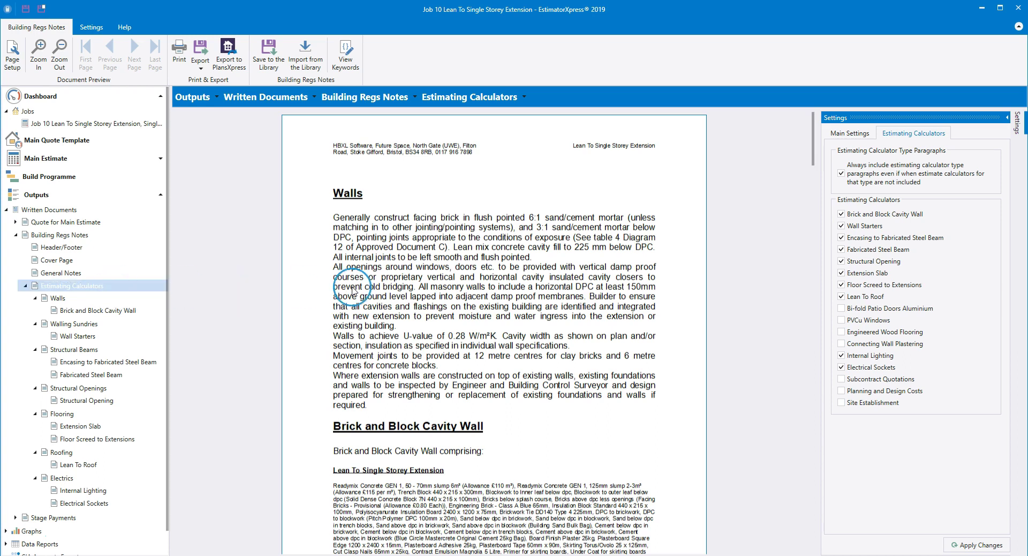
left_click(954, 193)
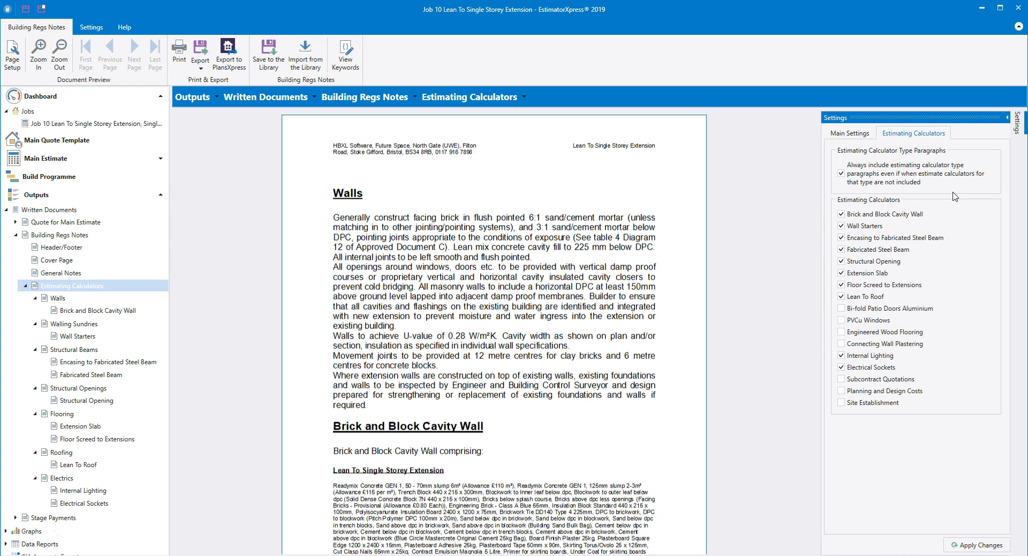
left_click(945, 208)
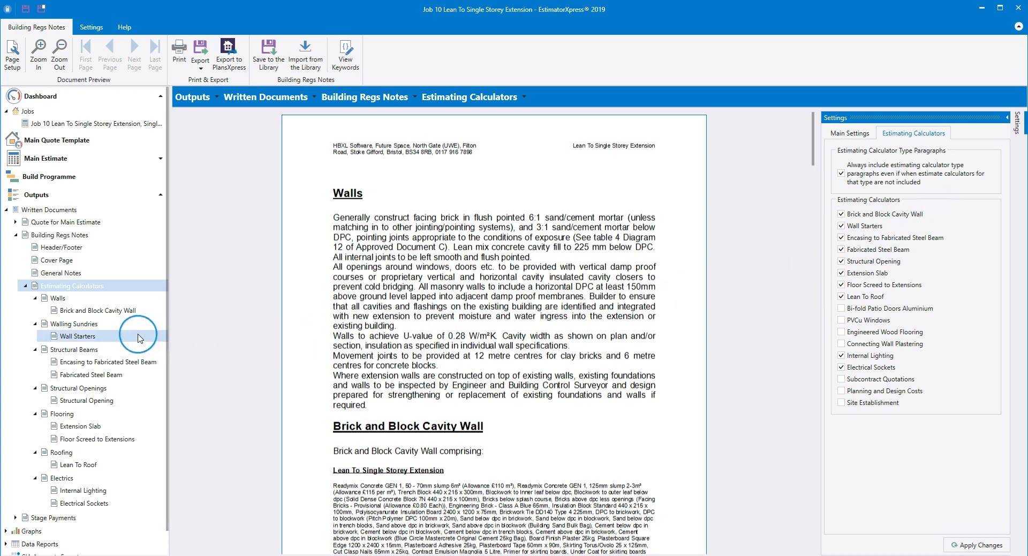
left_click(65, 298)
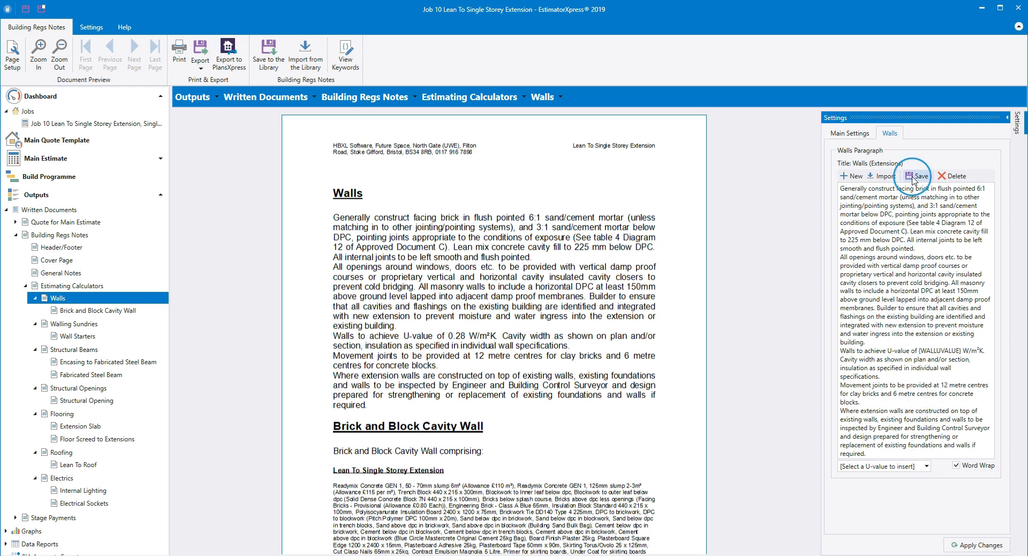
left_click(955, 180)
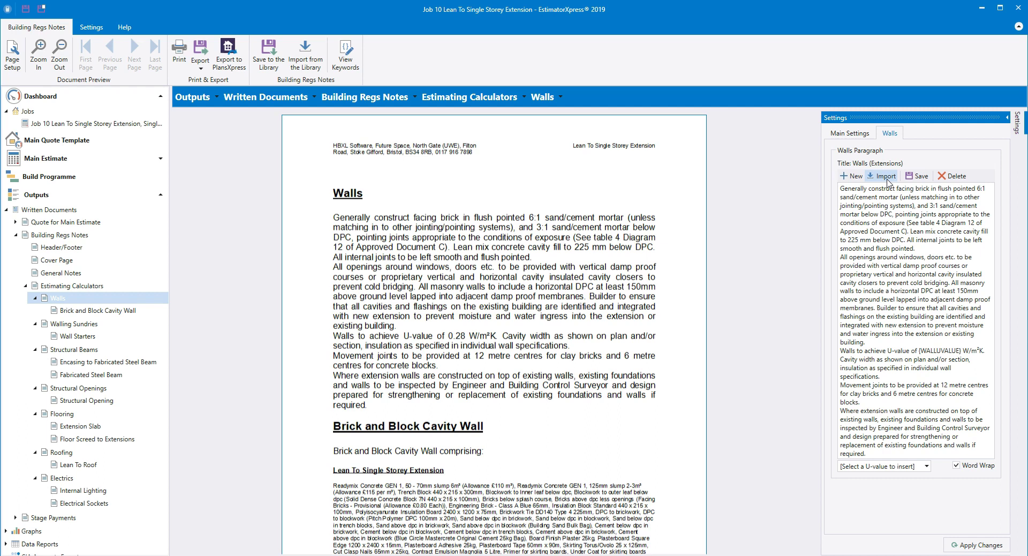
Open the Brick and Block Cavity Wall section and examine its paragraph and materials settings
left_click(133, 313)
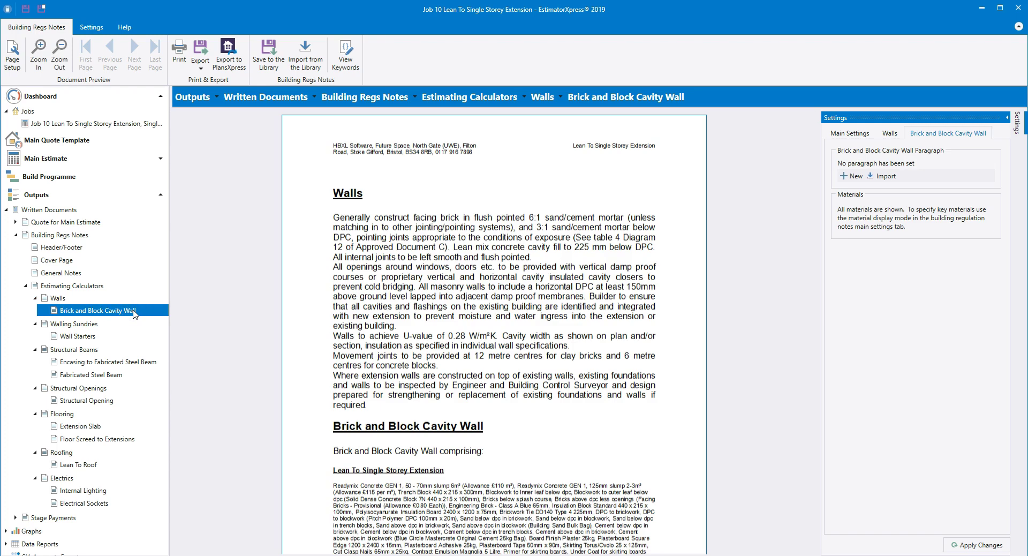
left_click(974, 167)
left_click(972, 170)
left_click(883, 194)
Set the materials display mode for the building regs notes to Show Key Materials and apply the changes
left_click(850, 136)
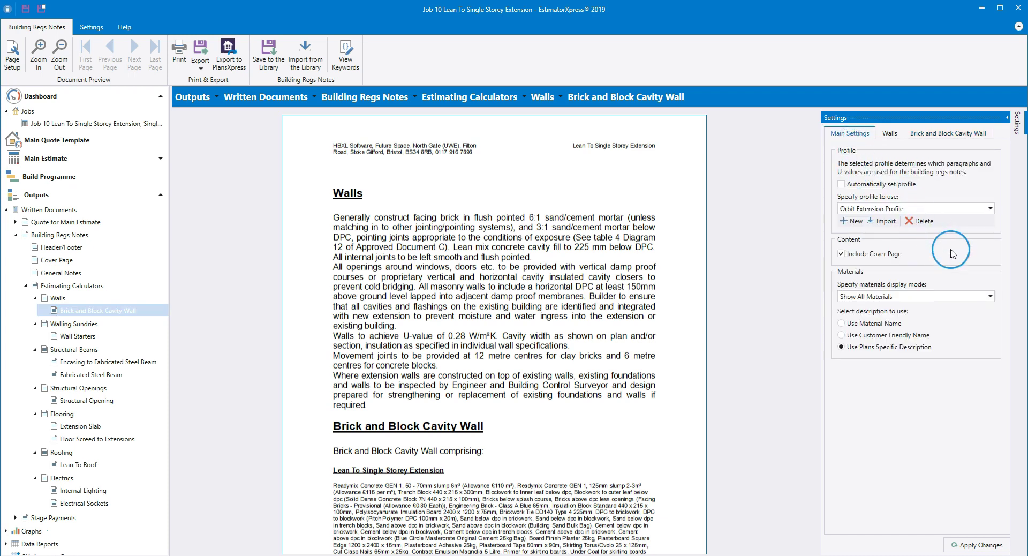
left_click(990, 297)
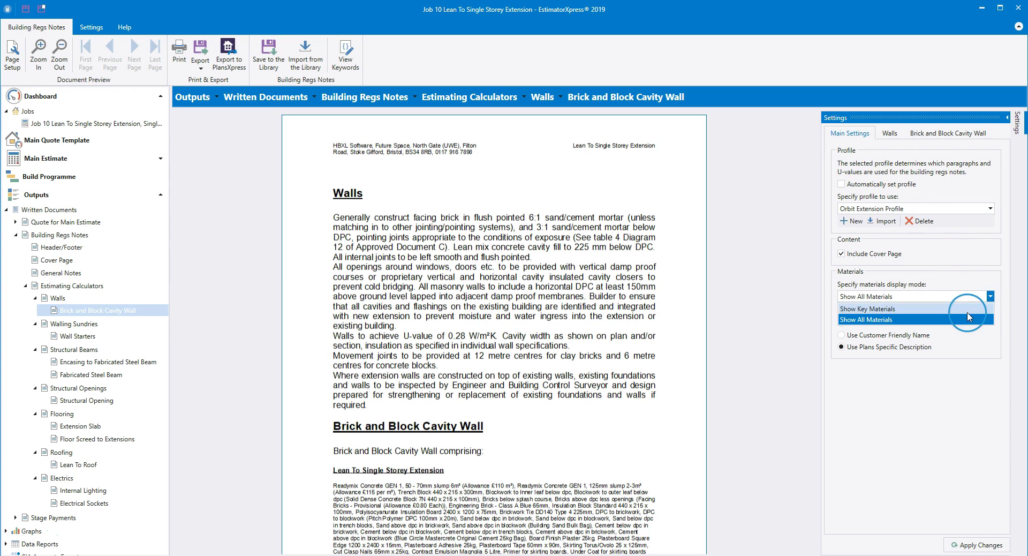
left_click(951, 309)
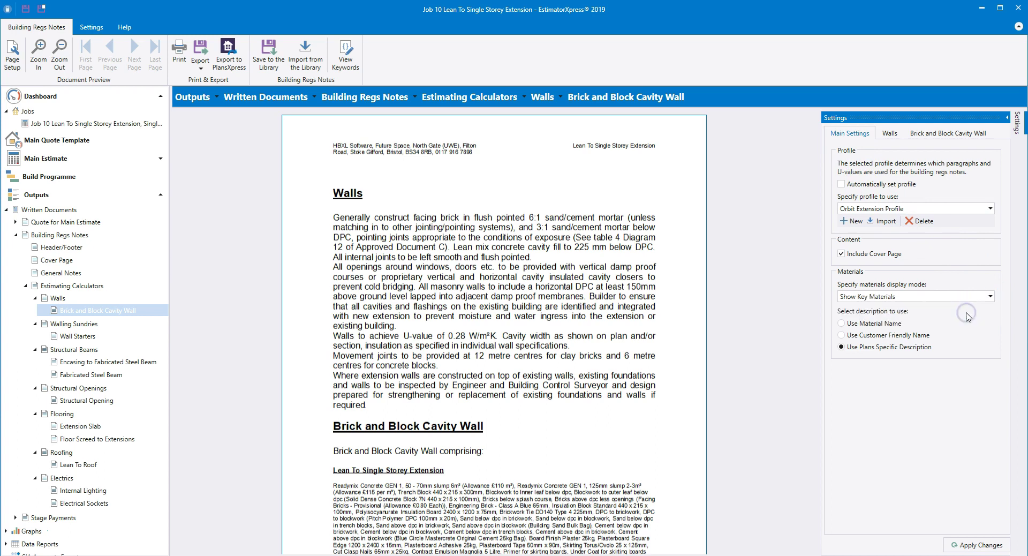
left_click(966, 547)
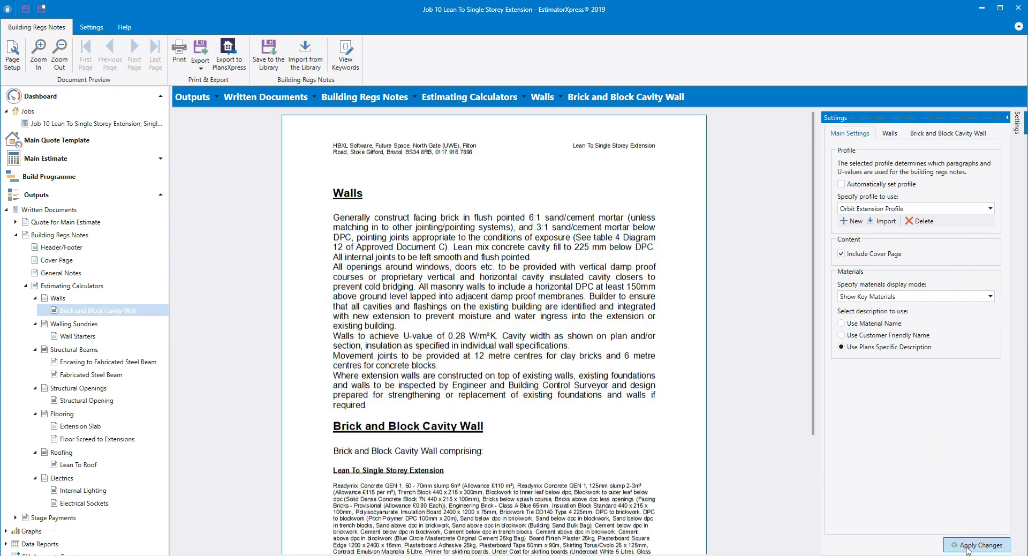
Exclude Timber Mouldings from the key materials shown for the Brick and Block Cavity Wall and apply the changes
left_click(969, 137)
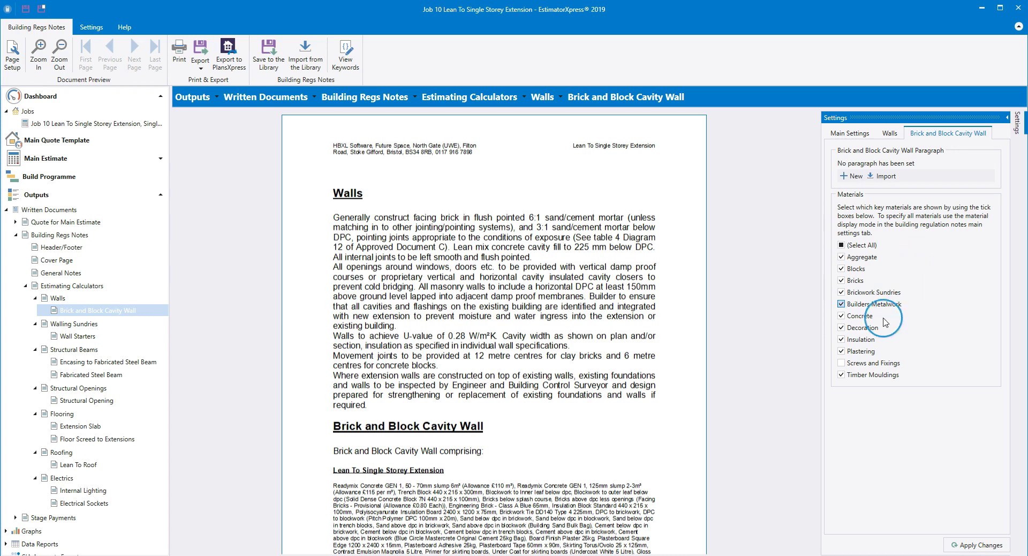
left_click(842, 375)
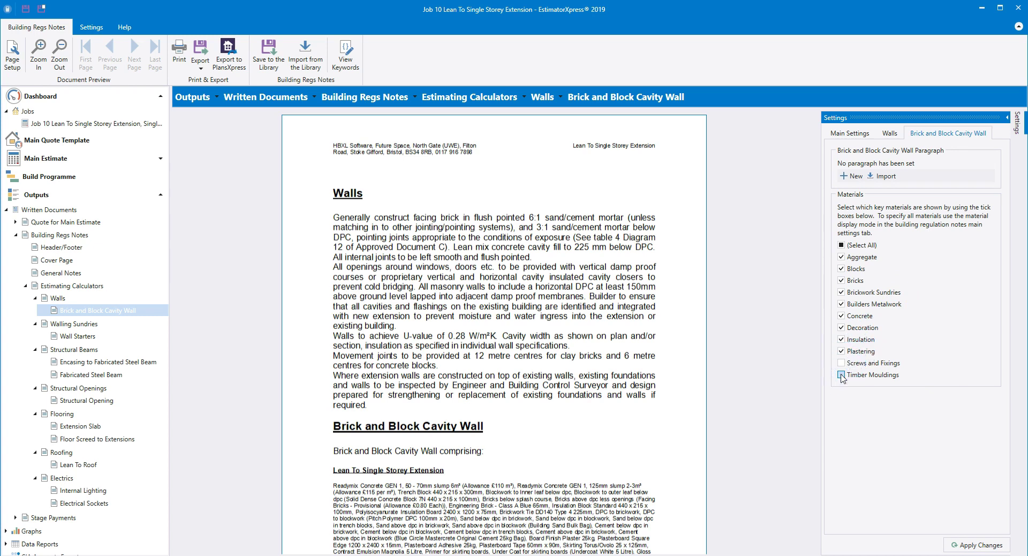
left_click(973, 545)
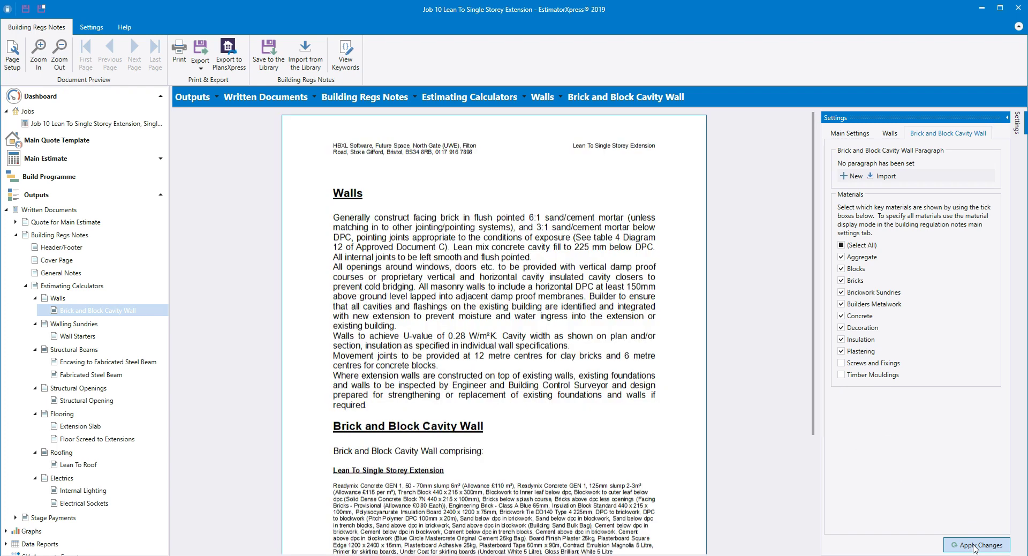
scroll(726, 440, "down", 3)
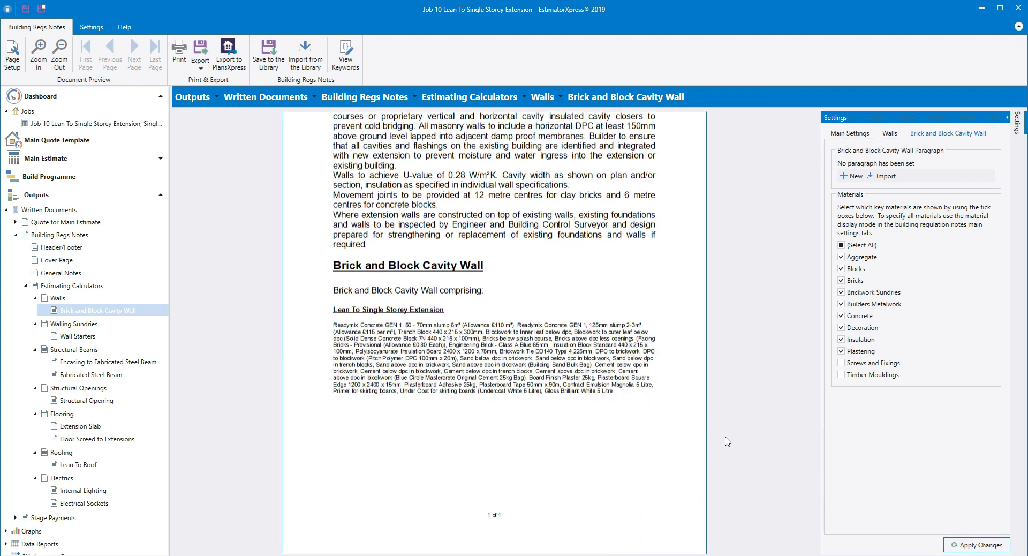
Save the building regs notes settings to the library with all setting categories included
left_click(129, 339)
left_click(275, 69)
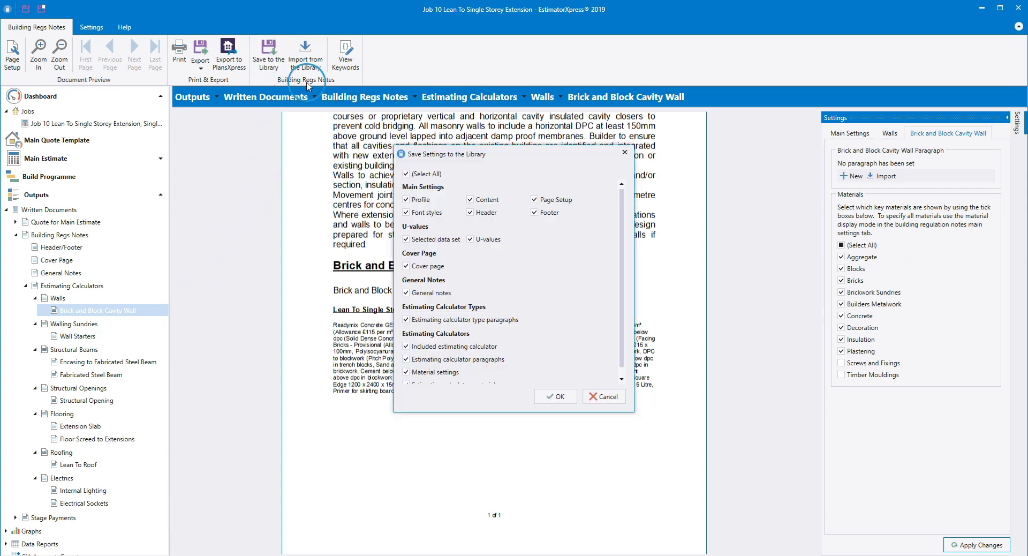
left_click_drag(544, 194, 585, 271)
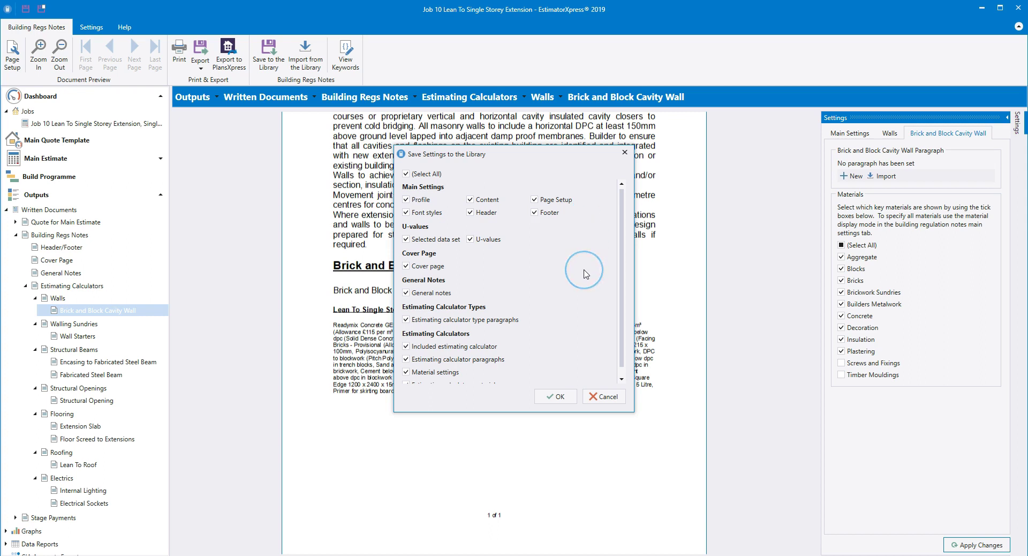
left_click_drag(585, 273, 567, 401)
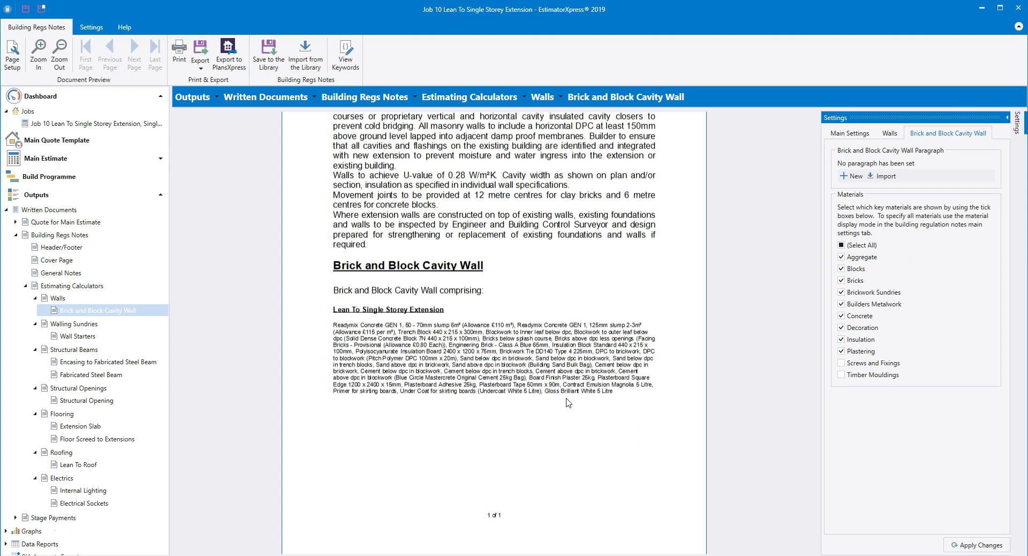
left_click(314, 60)
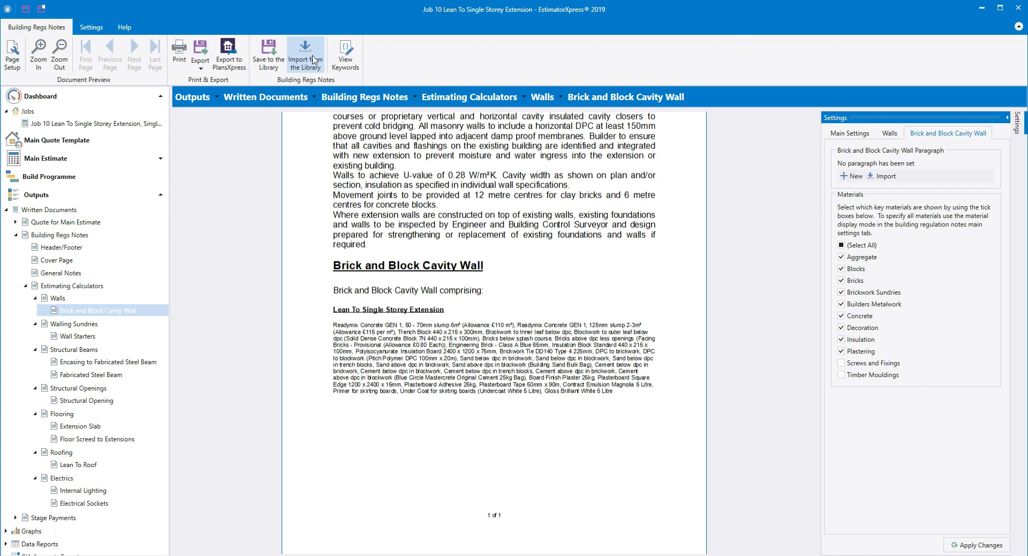
Export the notes as Word document "Job 10 Lean To Single Storey Extension - Building Notes.docx" to the Building Regs Notes folder, then return to EstimatorXpress
left_click(201, 60)
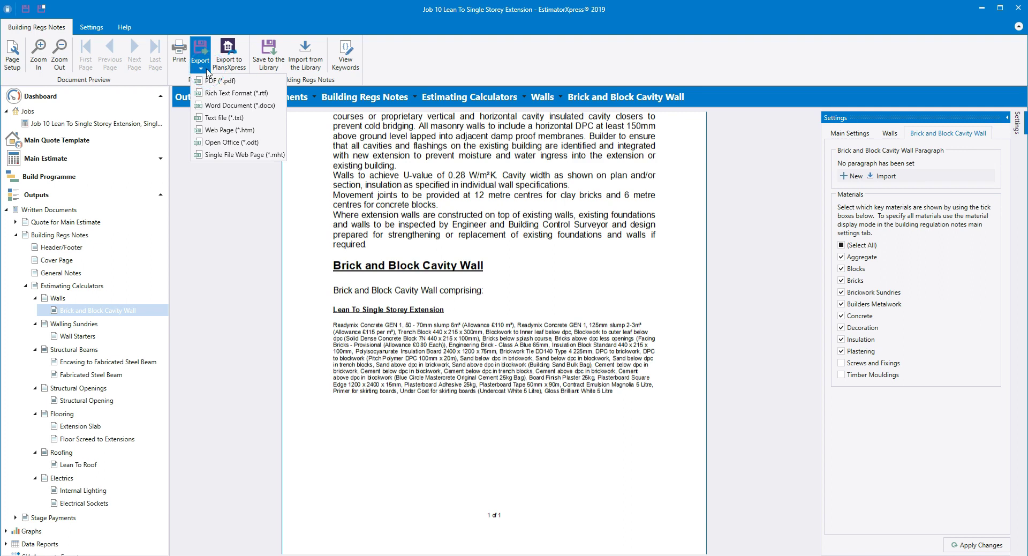
left_click(269, 105)
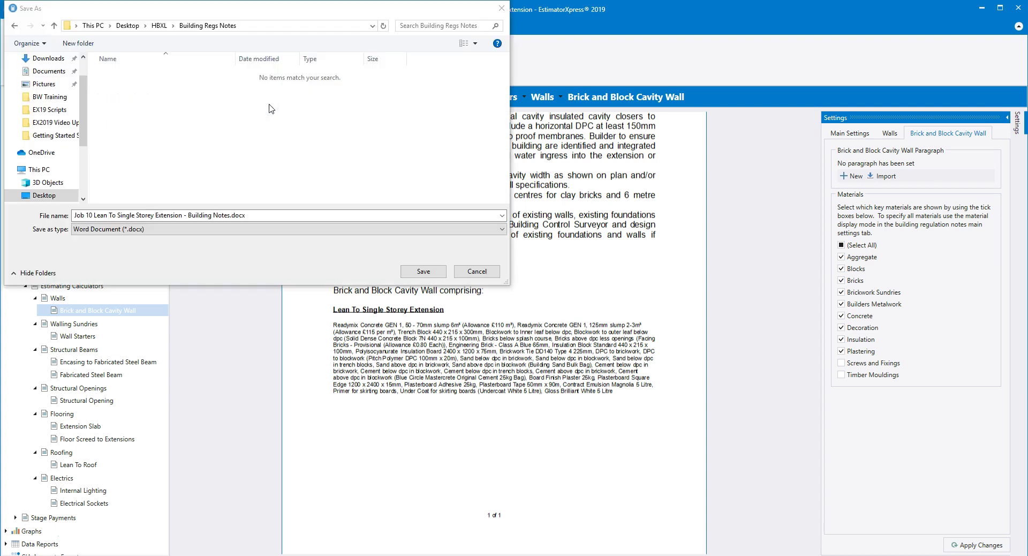
left_click(257, 216)
left_click(423, 272)
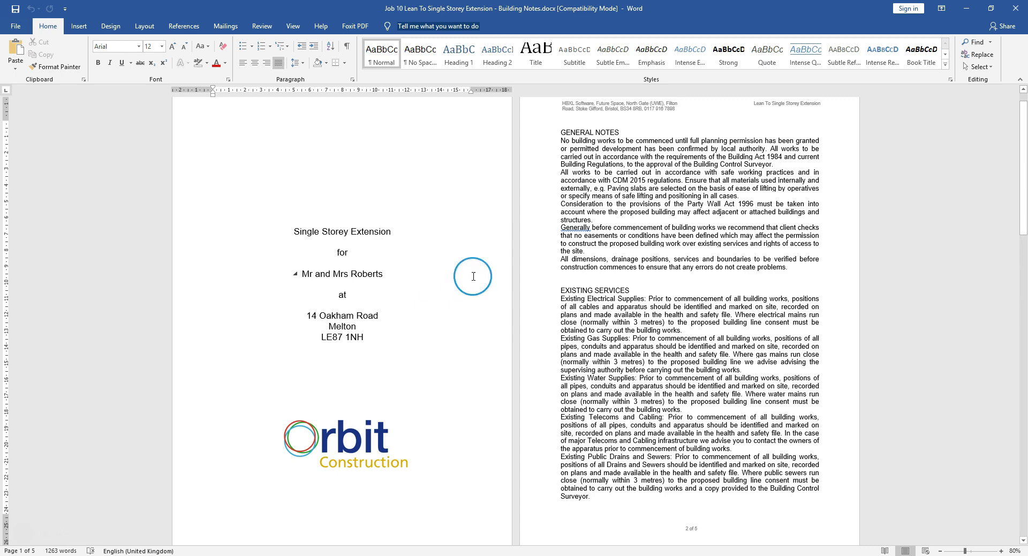
left_click(967, 11)
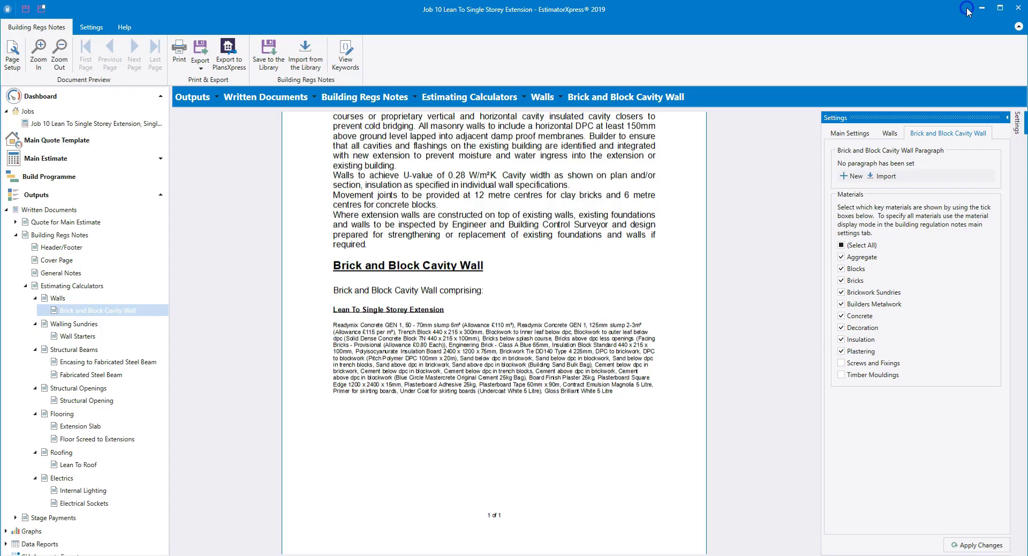